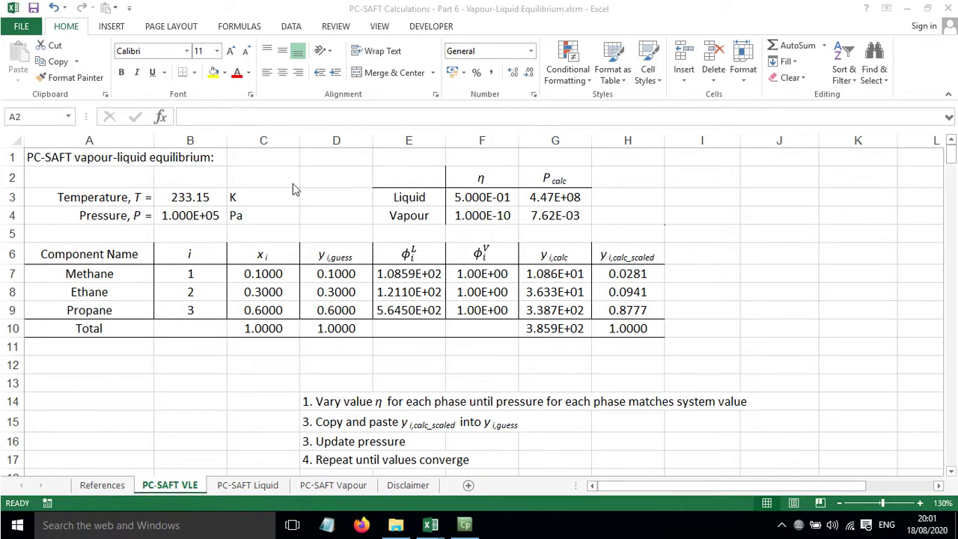
- Review the VLE sheet's 233.15 K temperature, system pressure, liquid fractions and vapour guess sum
click(183, 199)
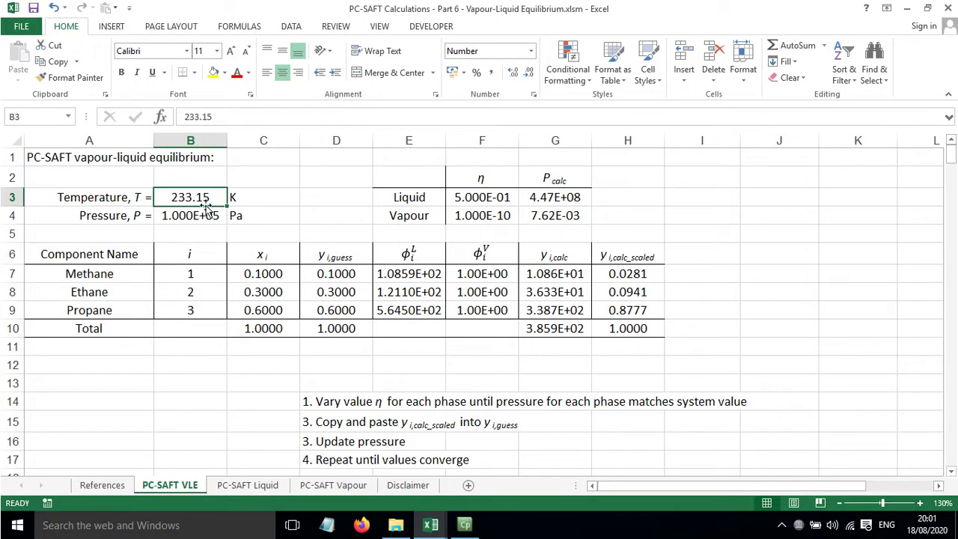
click(196, 216)
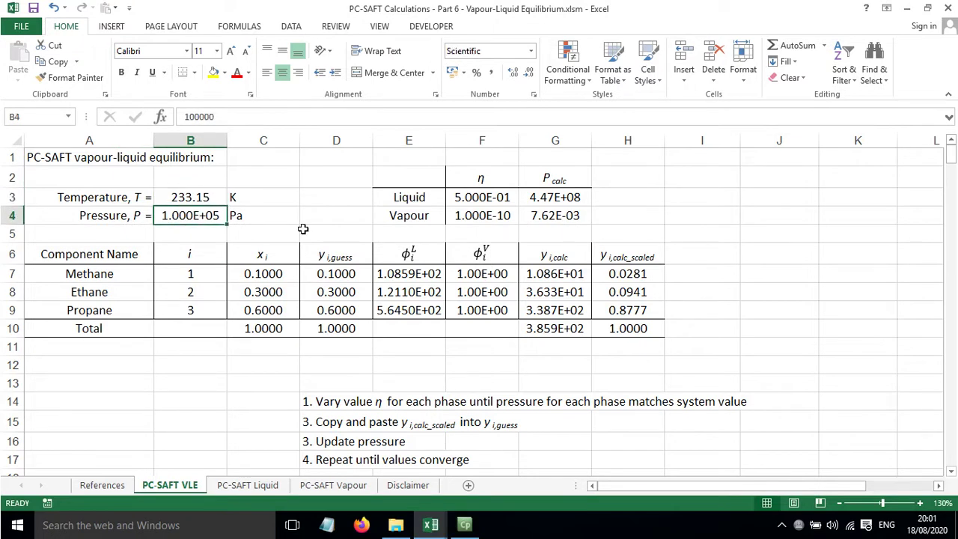
drag(268, 275, 262, 312)
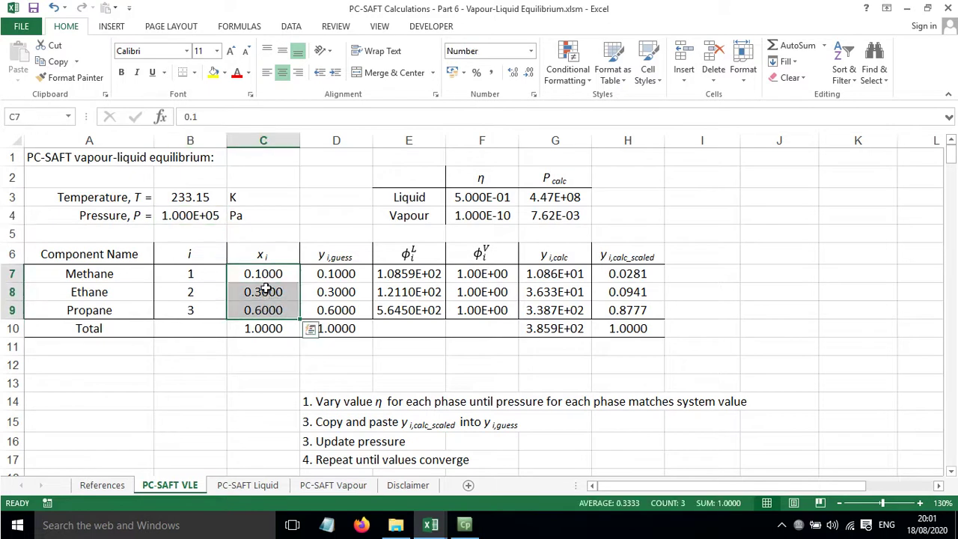
click(274, 230)
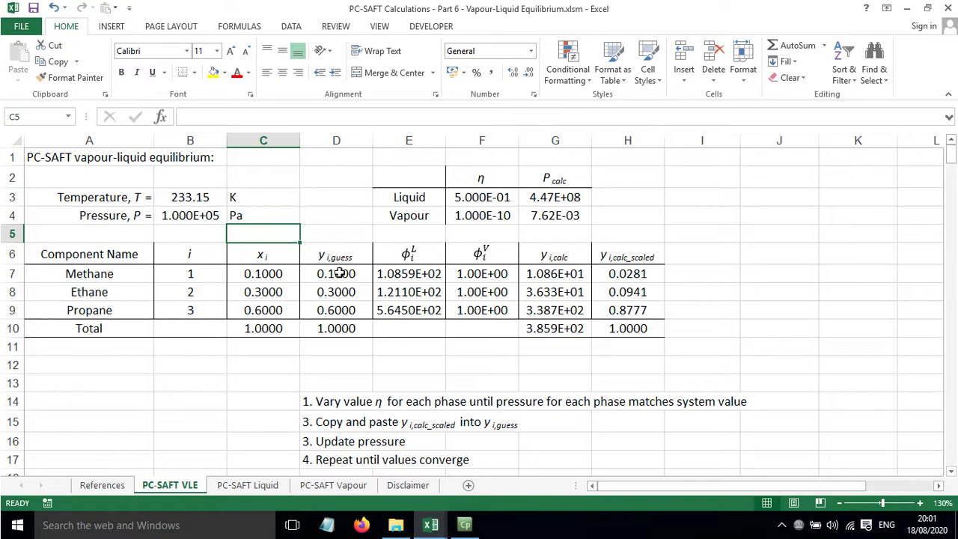
drag(332, 274, 339, 309)
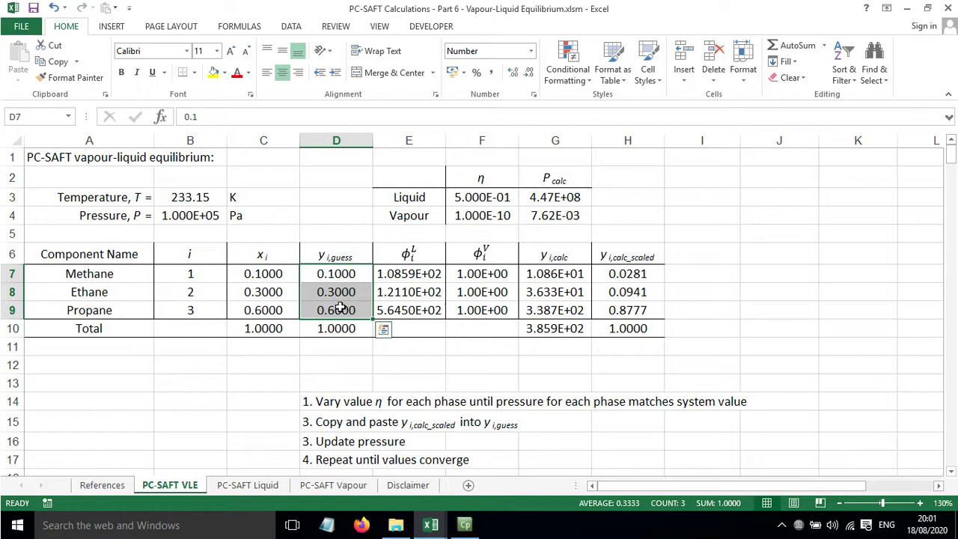
click(420, 272)
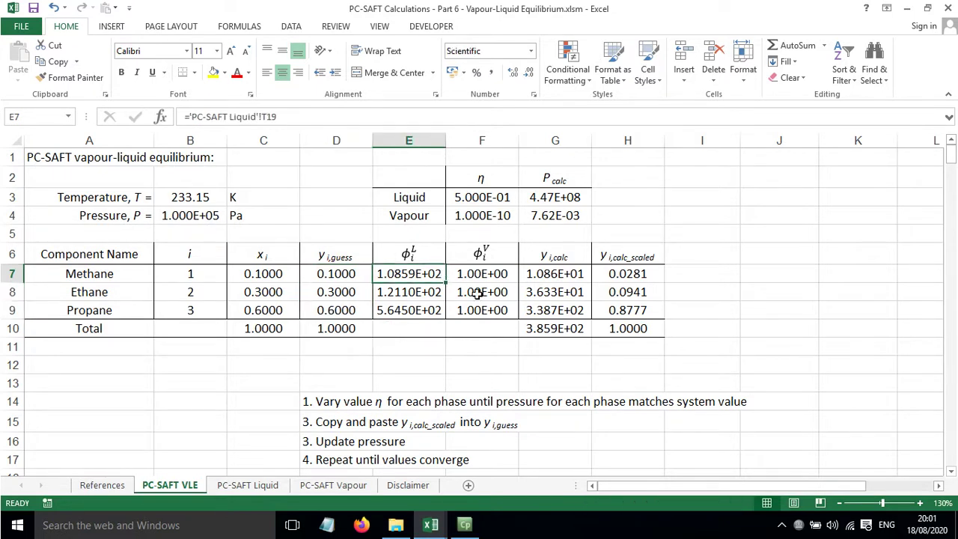
- On the PC-SAFT Vapour sheet, find the fugacity coefficients and inspect the pressure formula
click(245, 486)
click(334, 485)
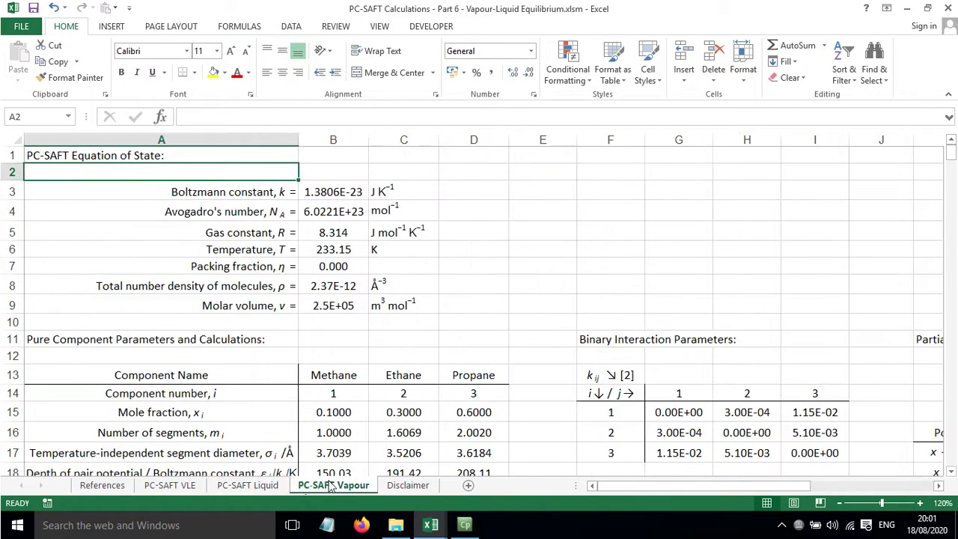
drag(659, 486, 778, 487)
scroll(777, 342, down, 4)
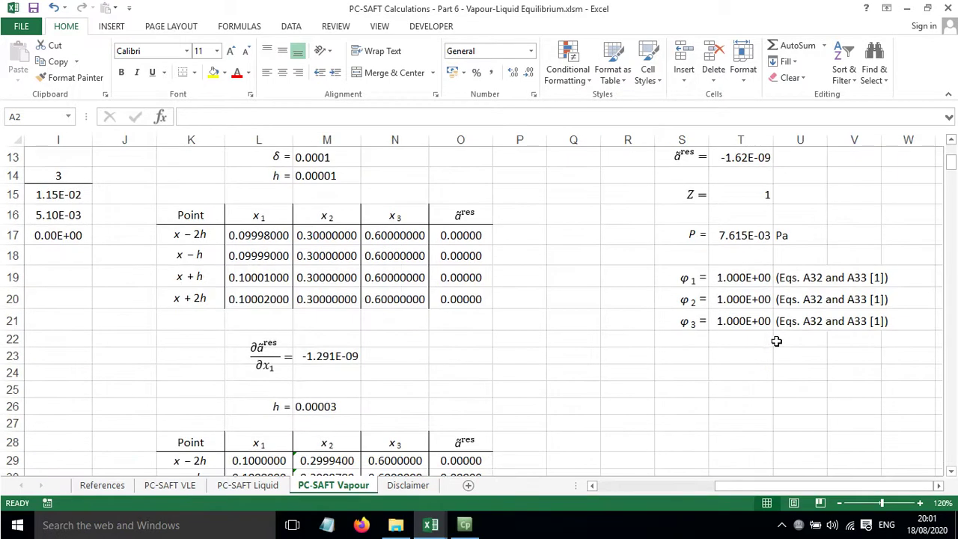
scroll(646, 331, up, 3)
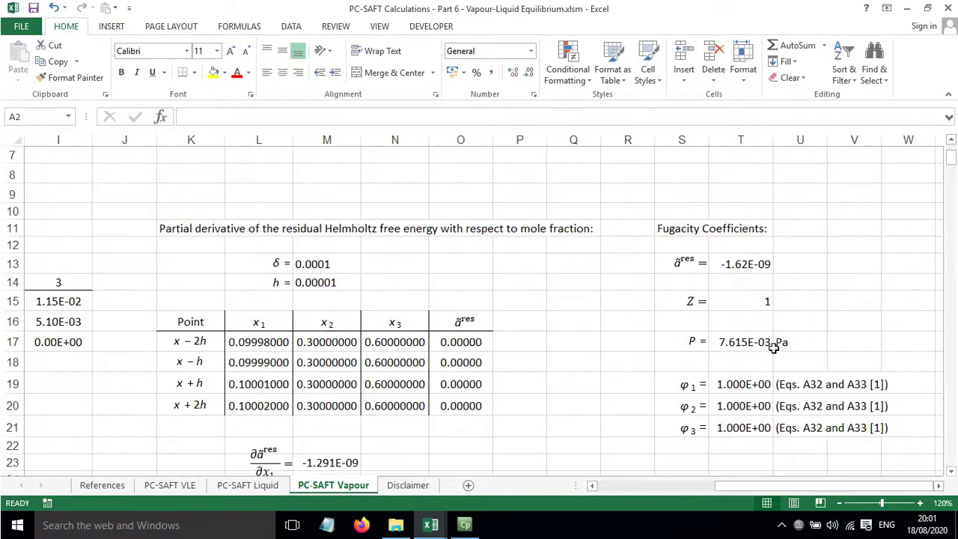
scroll(647, 331, down, 3)
scroll(647, 330, down, 1)
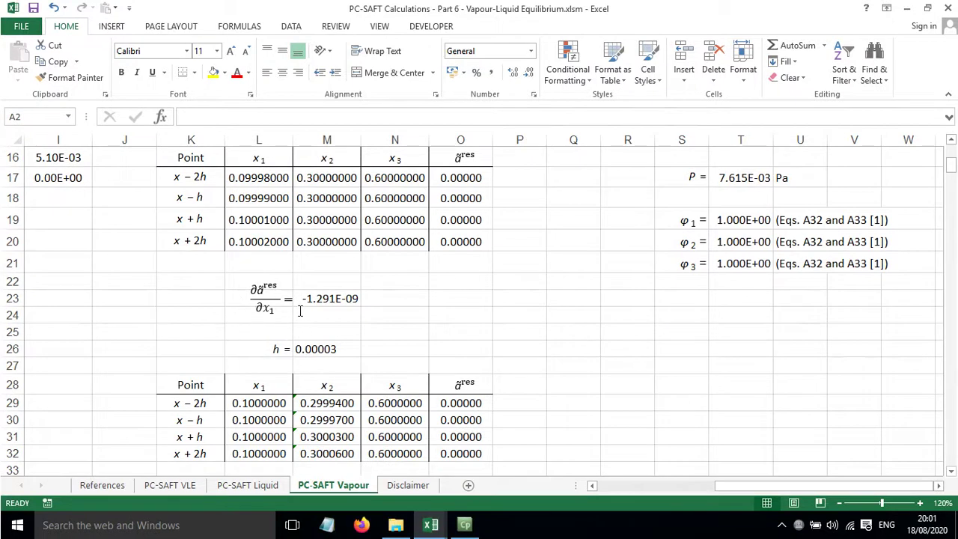
scroll(501, 317, up, 5)
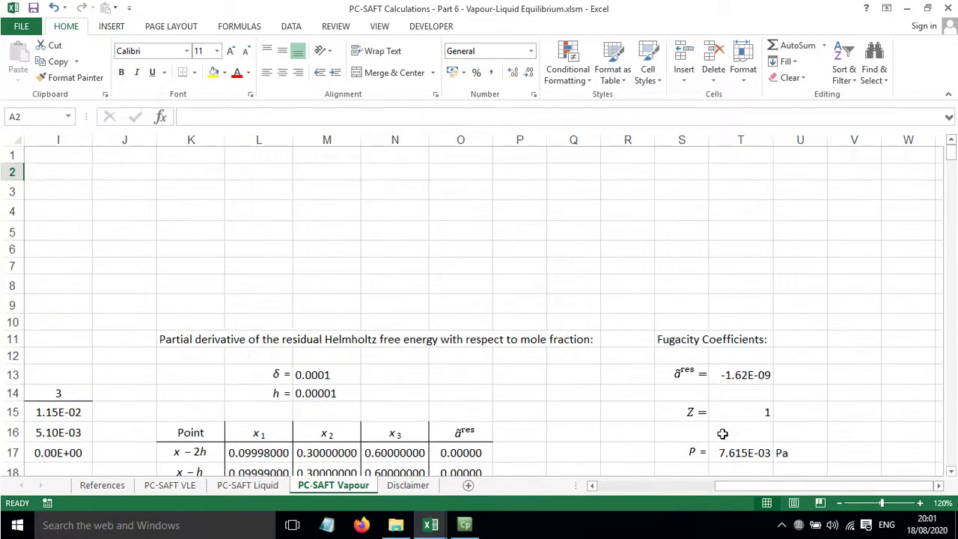
click(736, 489)
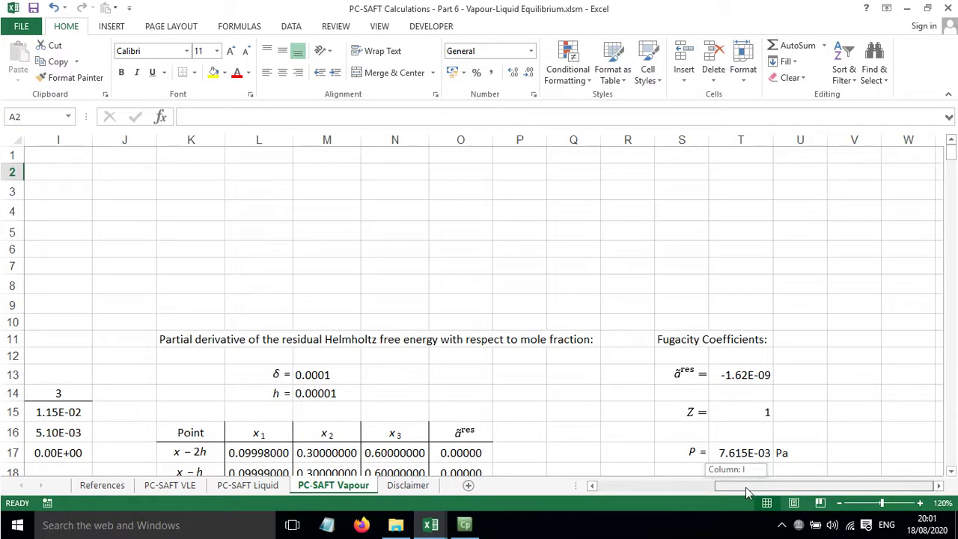
scroll(759, 395, down, 2)
click(746, 341)
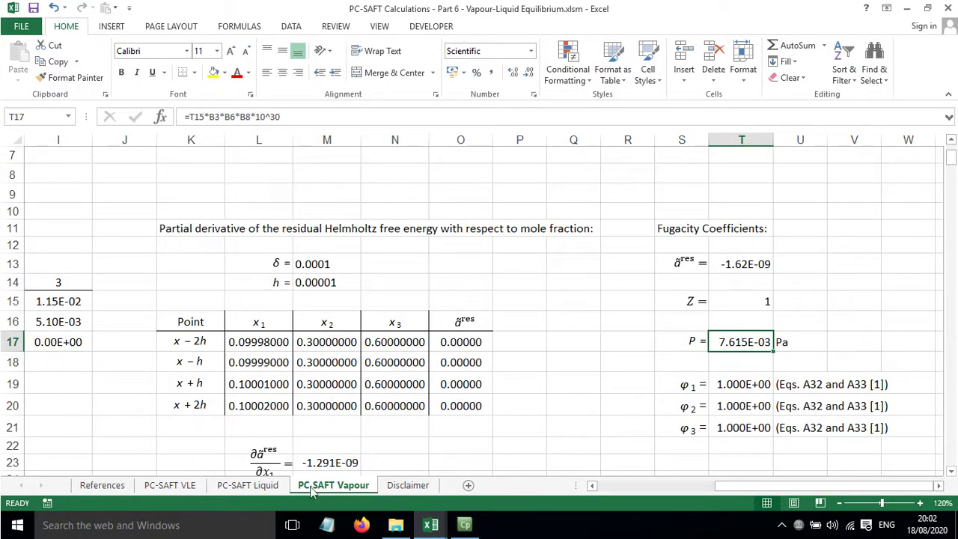
- Check that the PC-SAFT Liquid packing fraction and temperature link to the VLE sheet
click(236, 487)
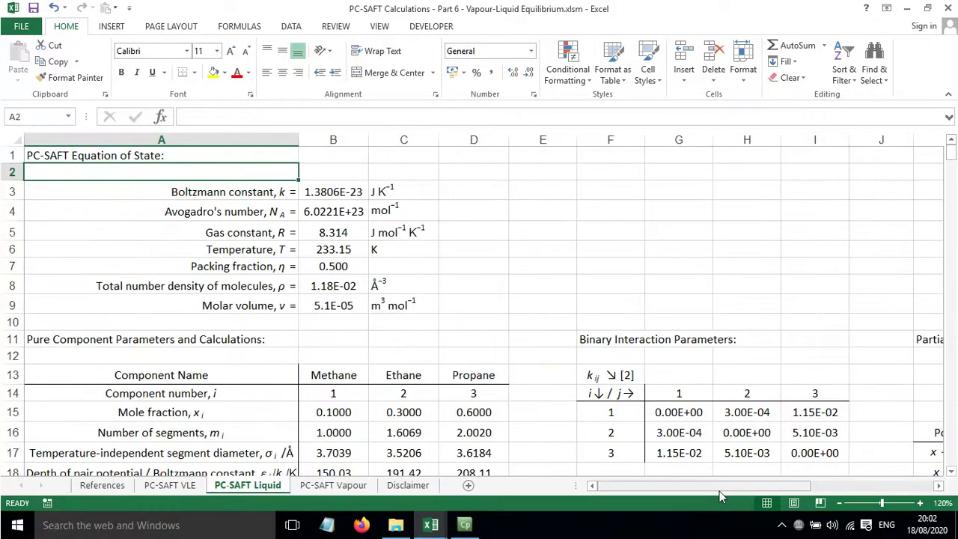
click(315, 266)
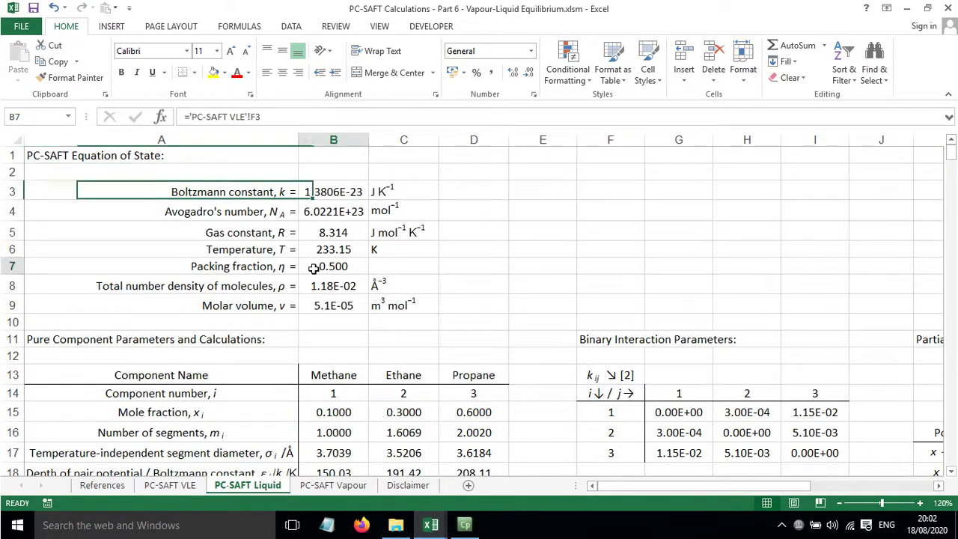
click(314, 245)
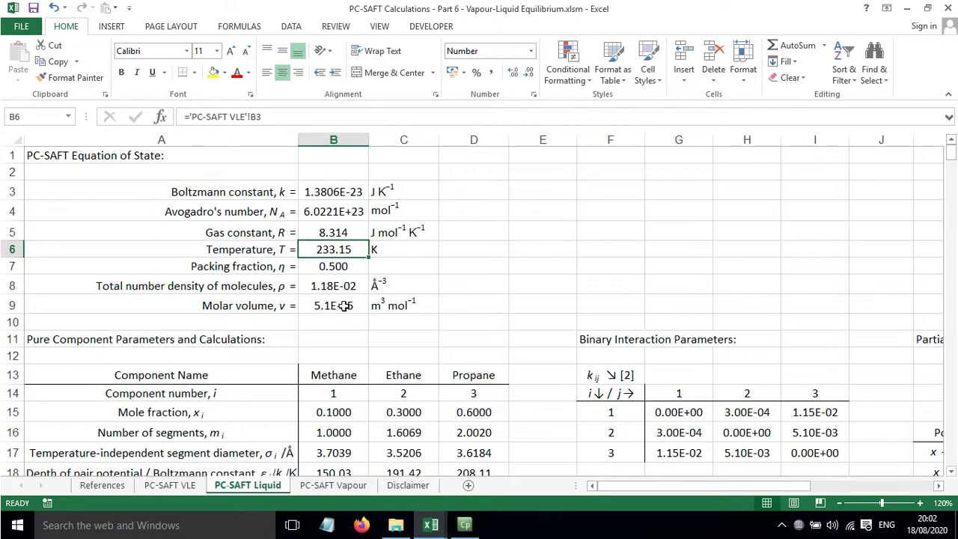
click(305, 487)
click(261, 486)
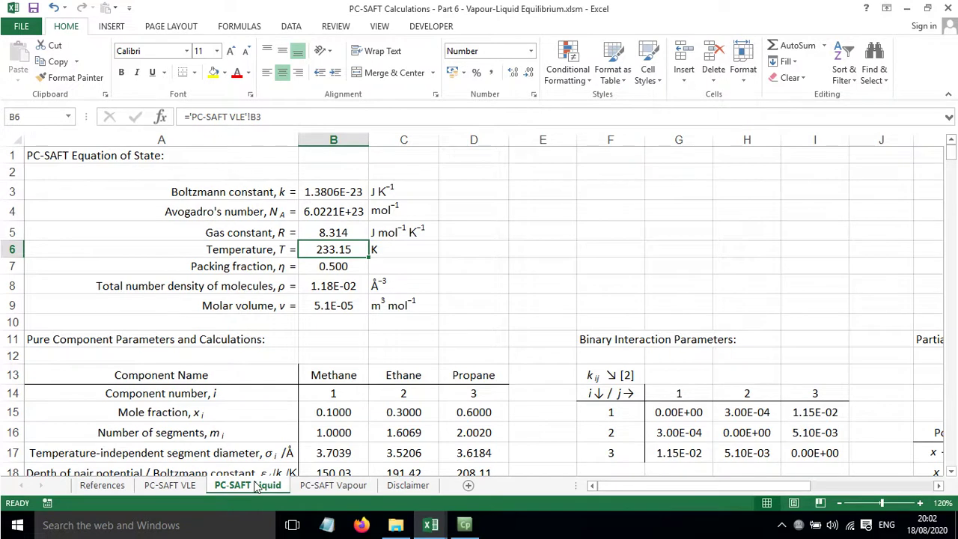
click(315, 487)
click(744, 486)
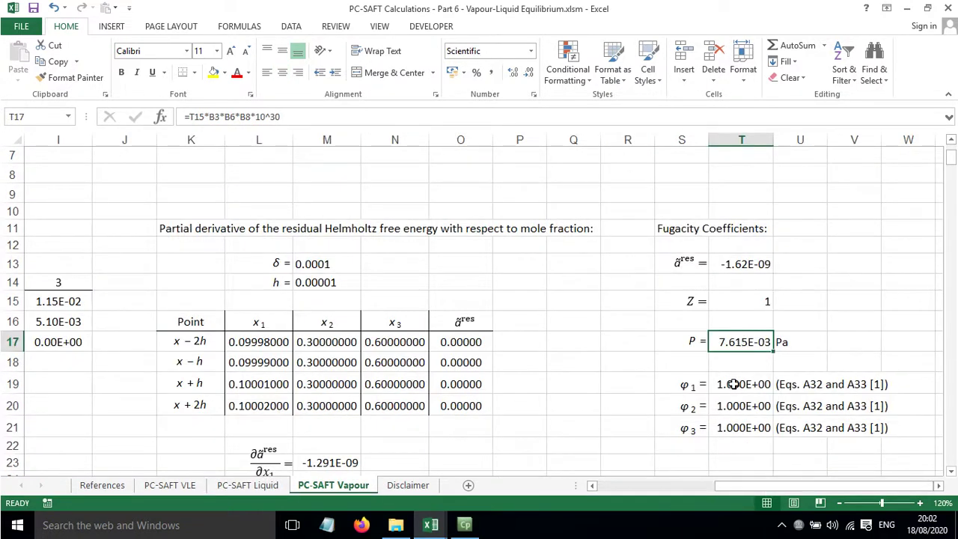
click(171, 485)
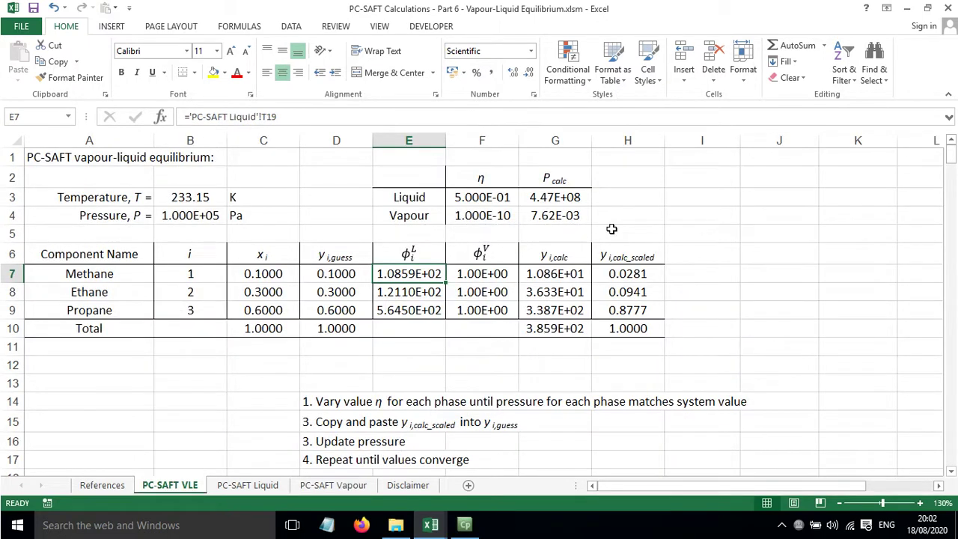
click(466, 194)
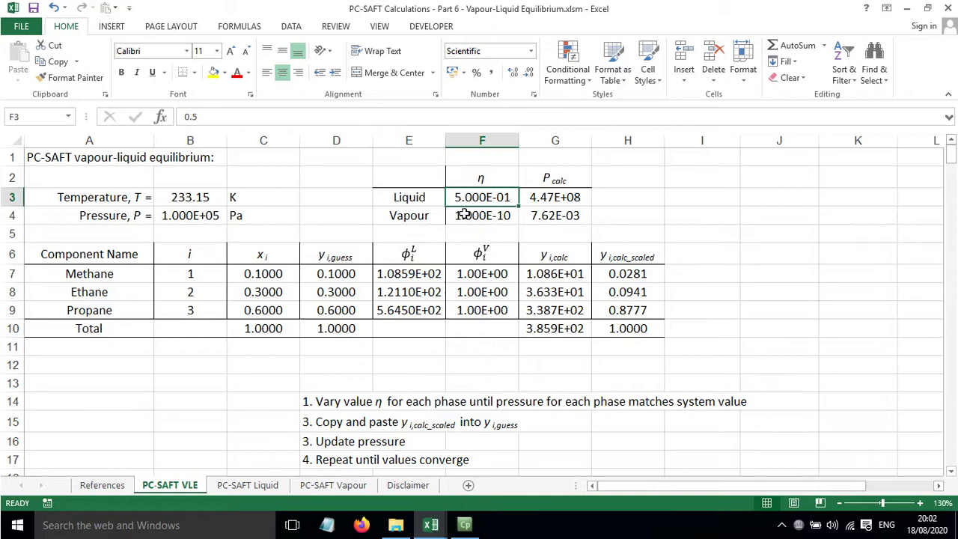
click(464, 215)
click(462, 194)
click(468, 216)
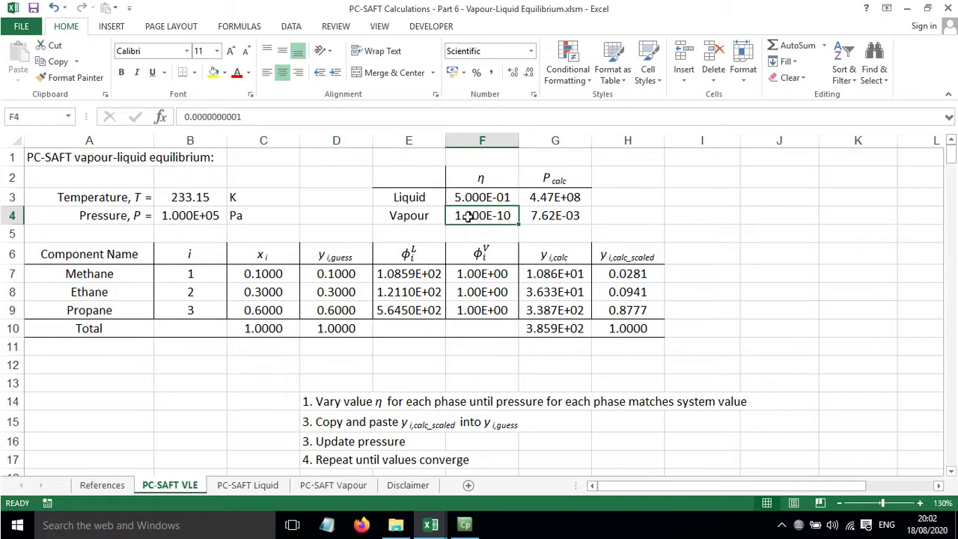
click(247, 487)
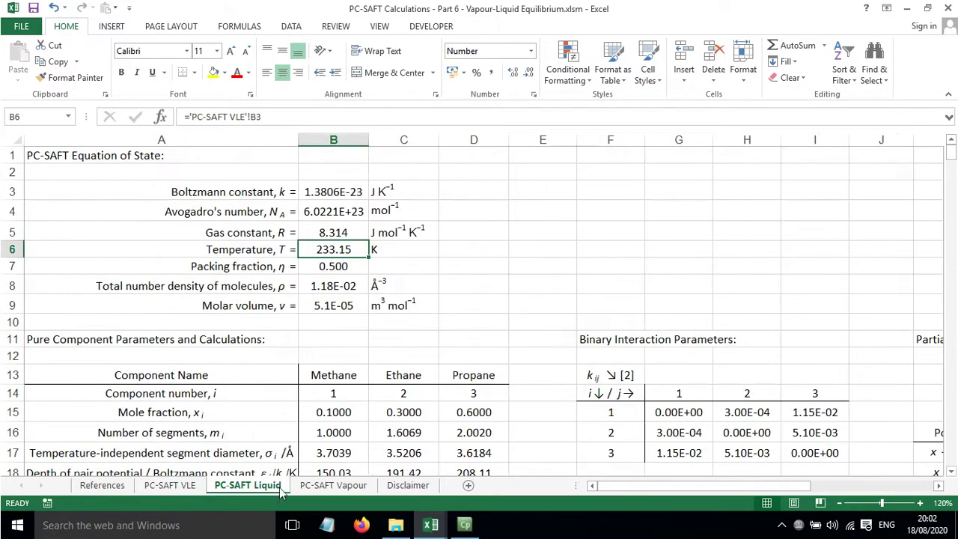
click(314, 486)
click(247, 485)
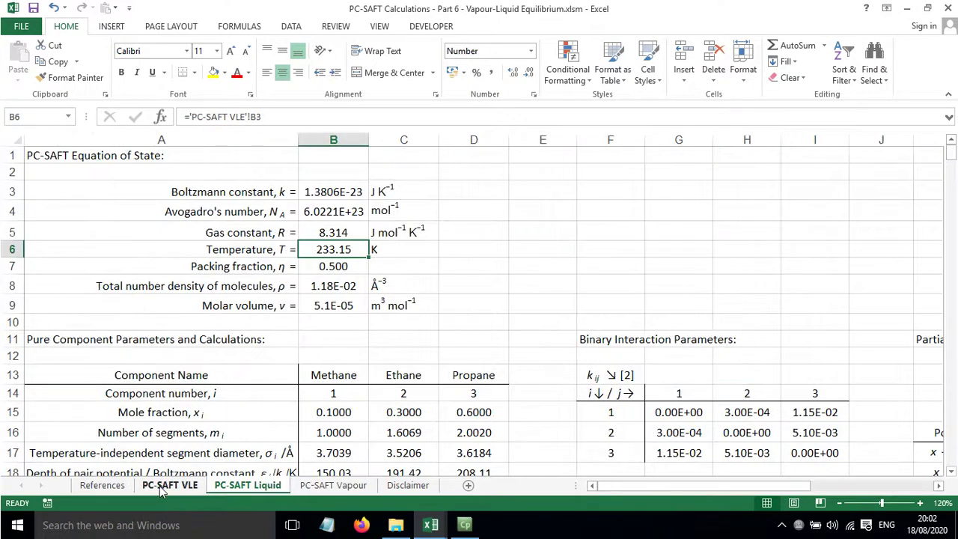
click(169, 485)
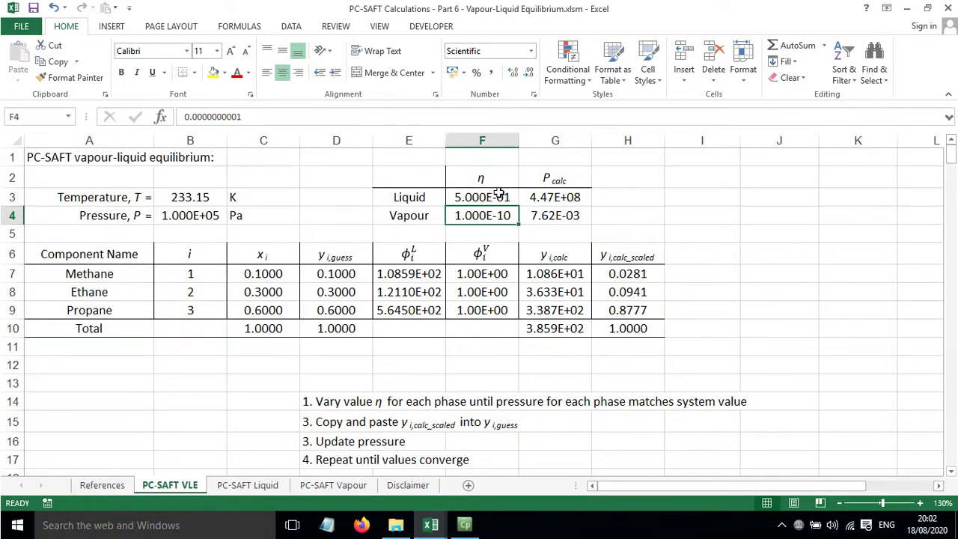
click(540, 274)
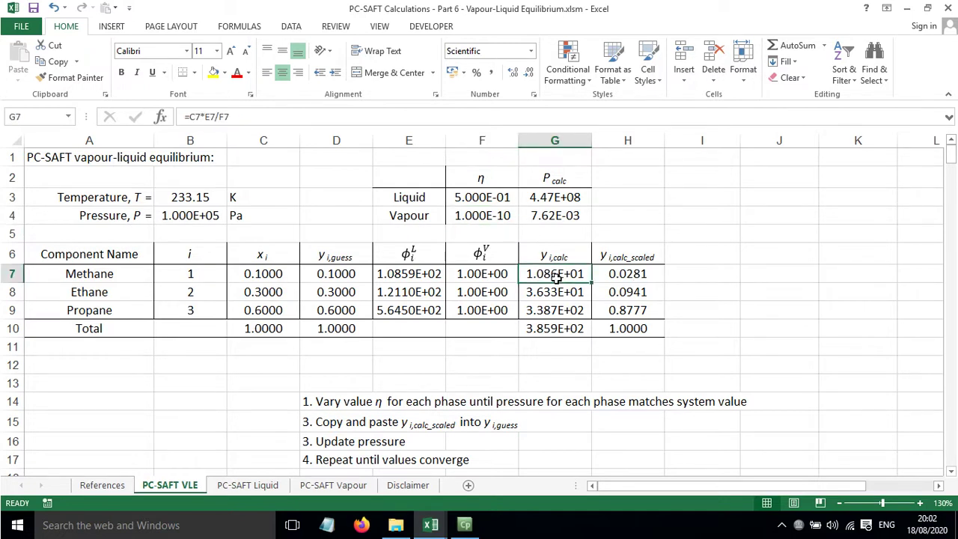
double_click(524, 274)
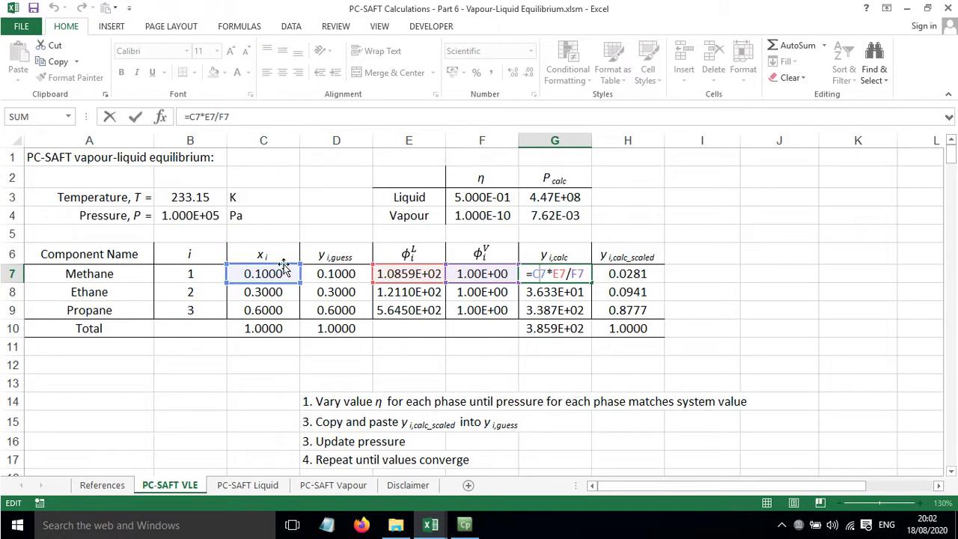
key(Escape)
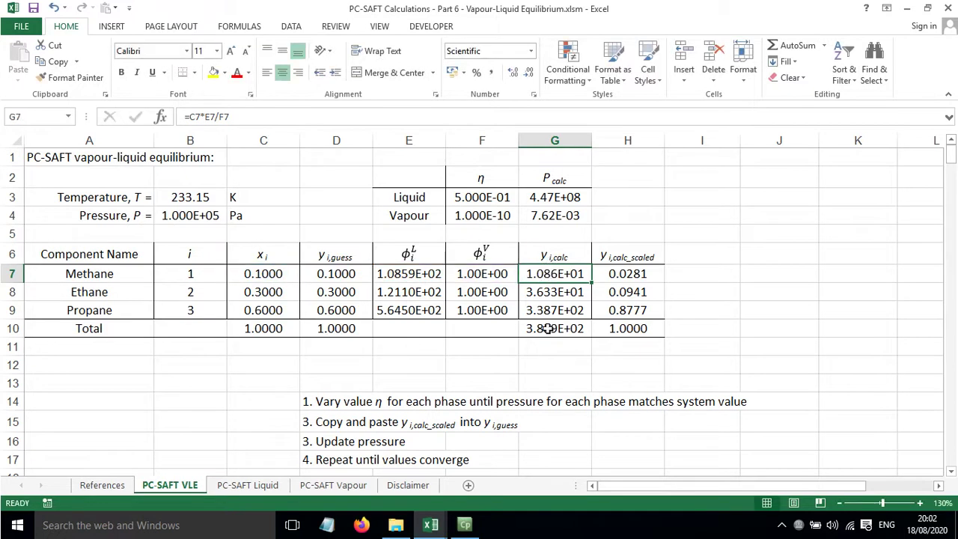
click(641, 273)
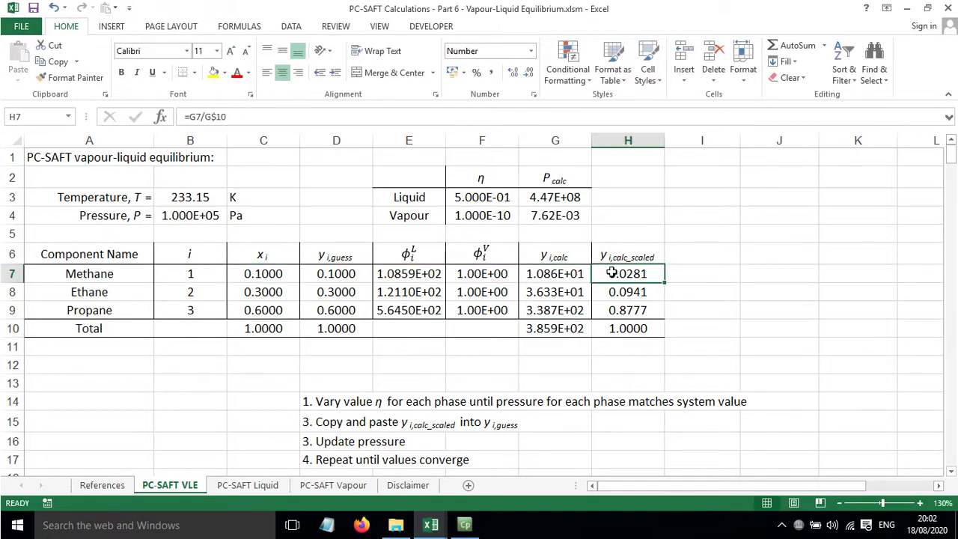
double_click(612, 274)
key(Return)
double_click(634, 291)
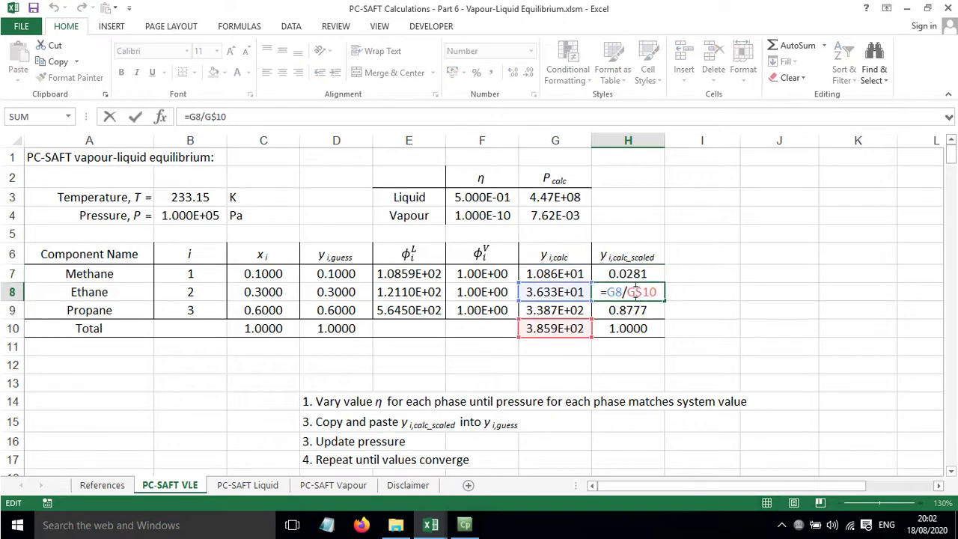
key(Escape)
double_click(629, 310)
key(Escape)
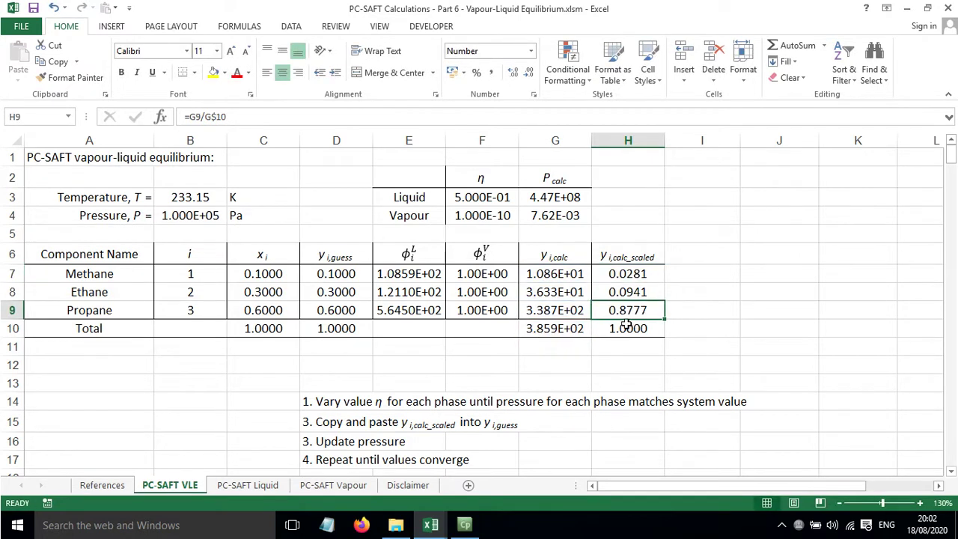
- Set D7:D9 to 0.7254, 0.2025 and 0.0721, so vapour calculated pressure becomes 1.11E-02
click(710, 270)
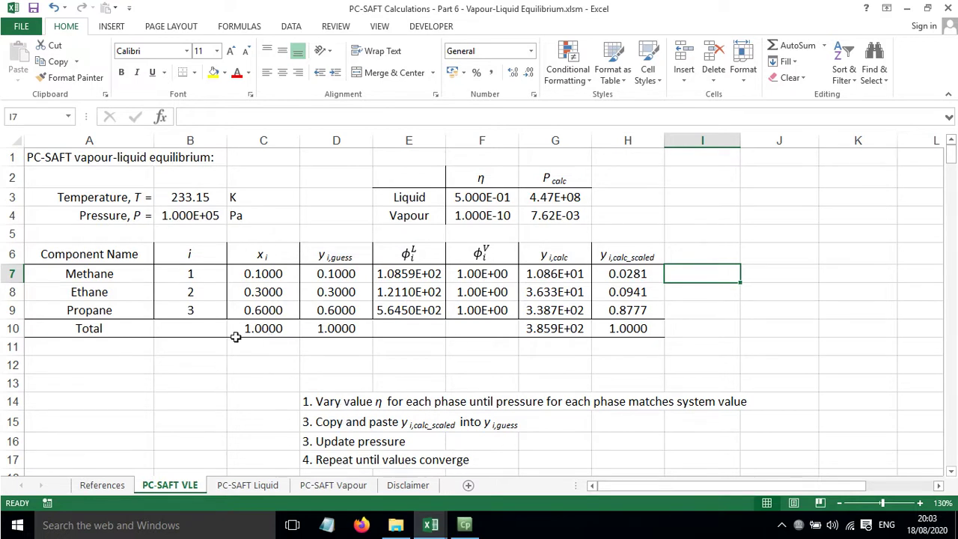
click(251, 364)
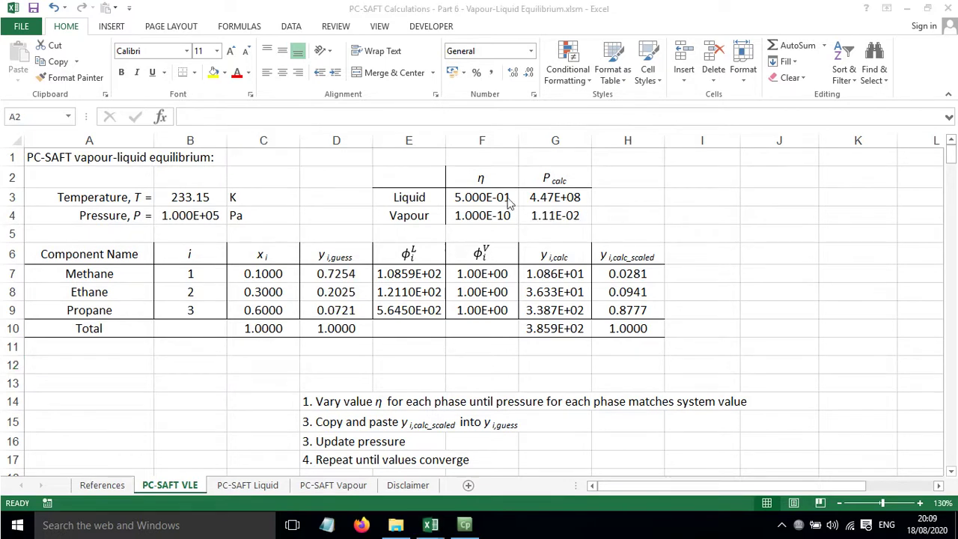
click(472, 200)
click(469, 217)
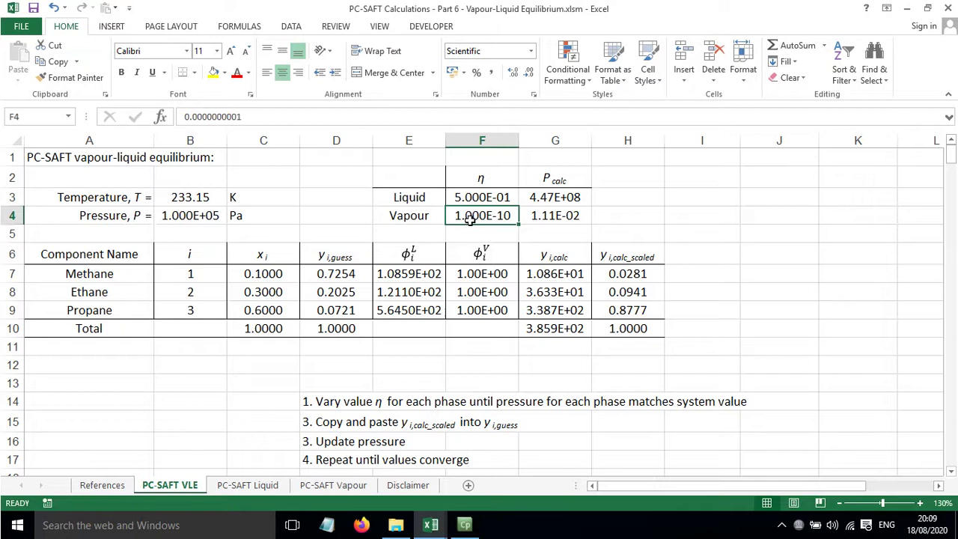
click(464, 196)
click(550, 197)
click(554, 214)
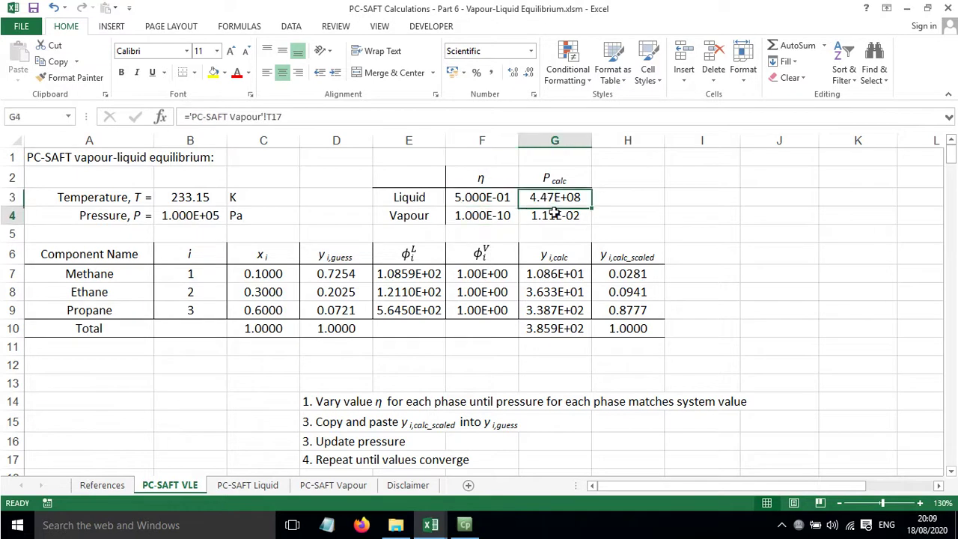
click(551, 197)
click(189, 216)
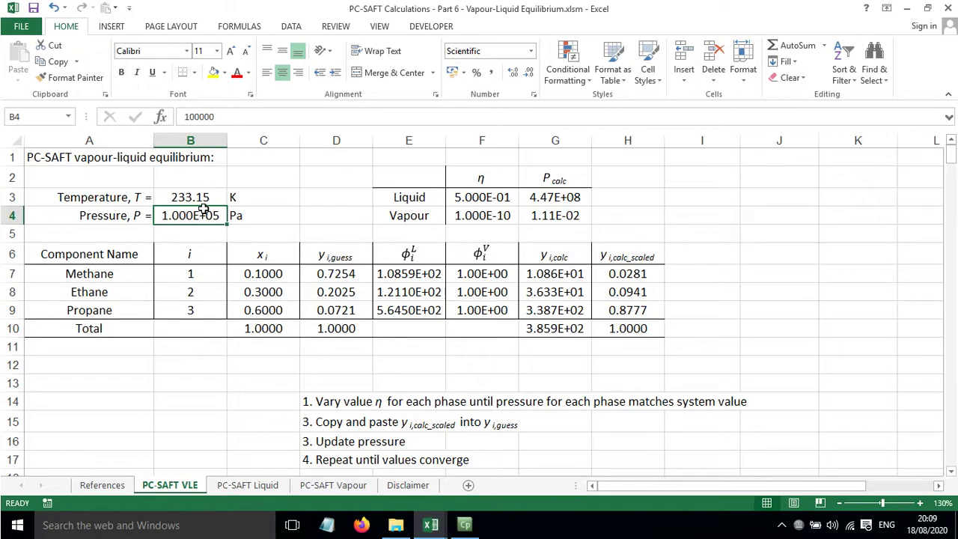
click(470, 198)
click(471, 213)
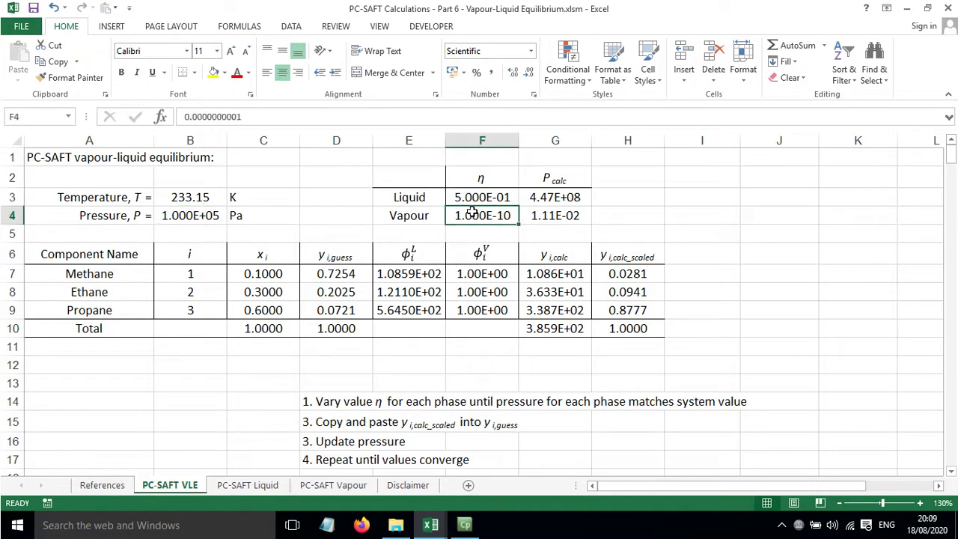
click(470, 198)
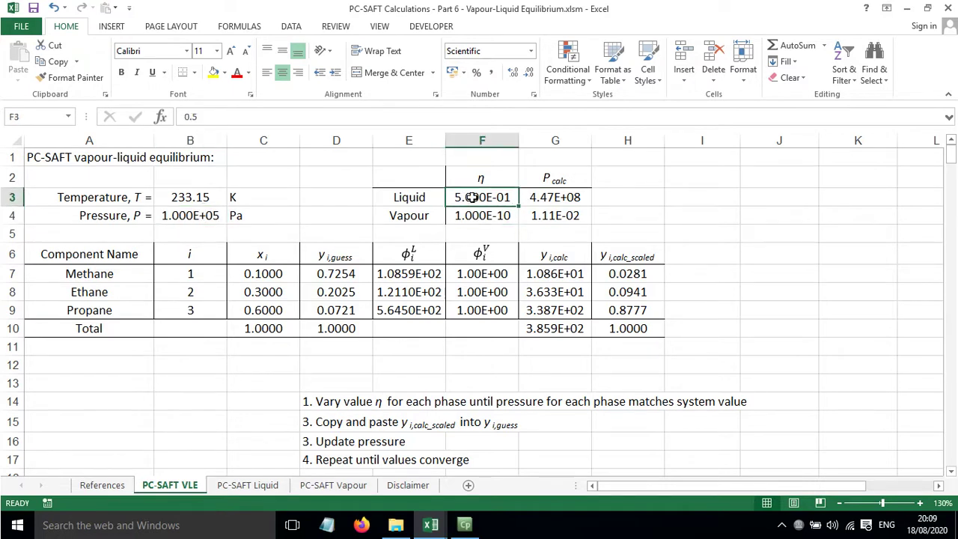
click(102, 485)
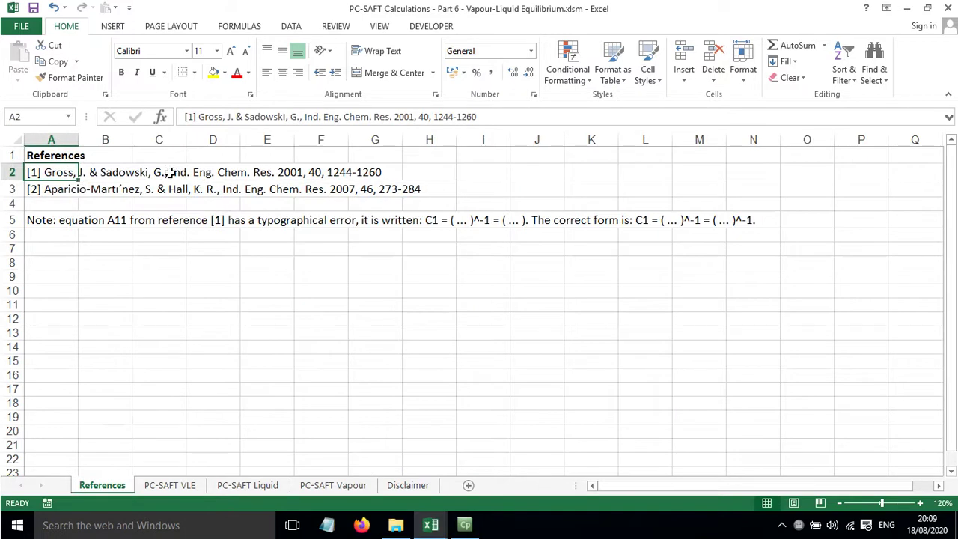
click(181, 488)
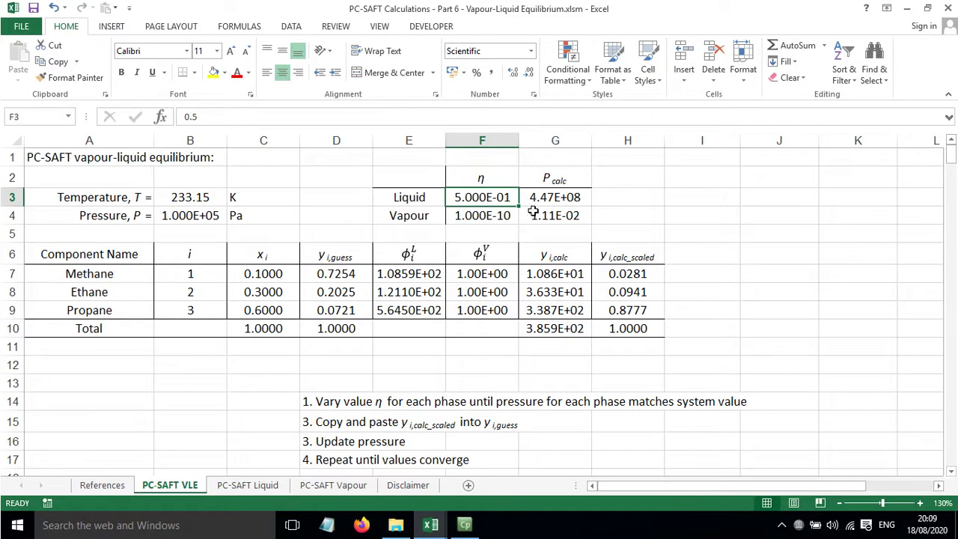
click(472, 212)
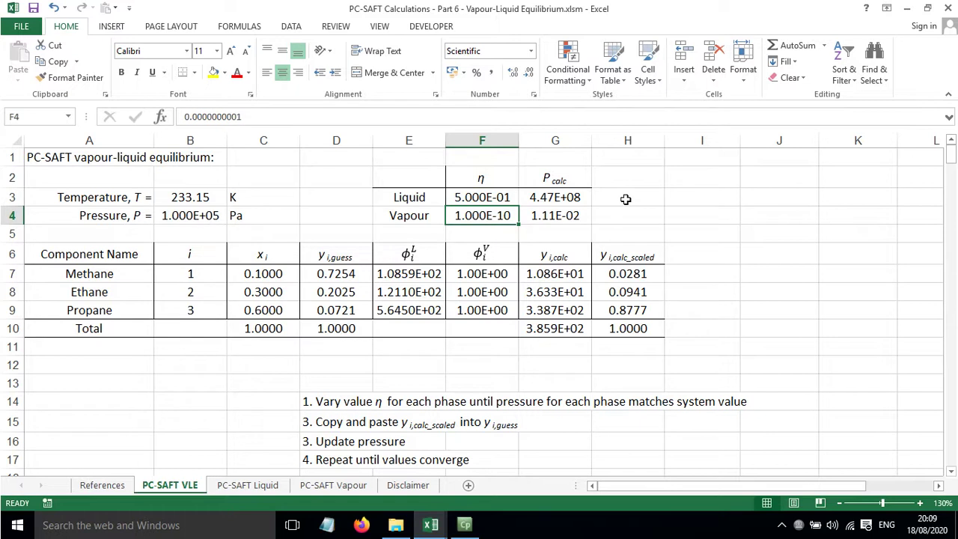
click(555, 216)
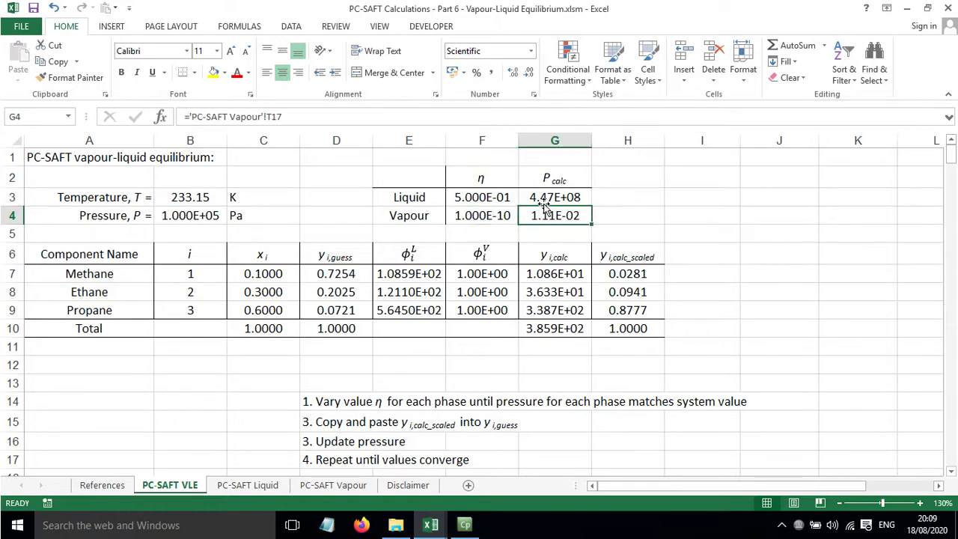
click(606, 204)
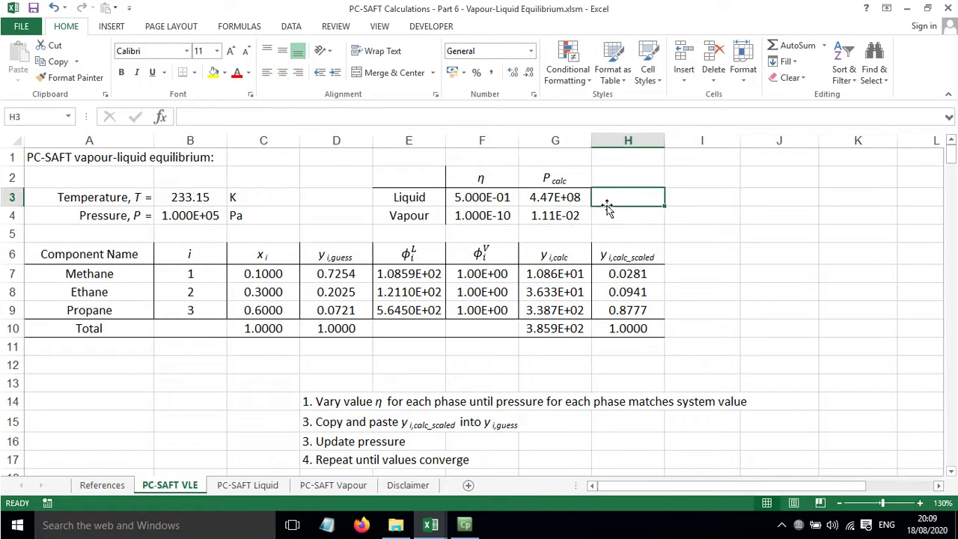
- Run the Auto_Goal_Seek macro, giving liquid η 3.634E-01 and vapour η 9.077E-04
click(416, 27)
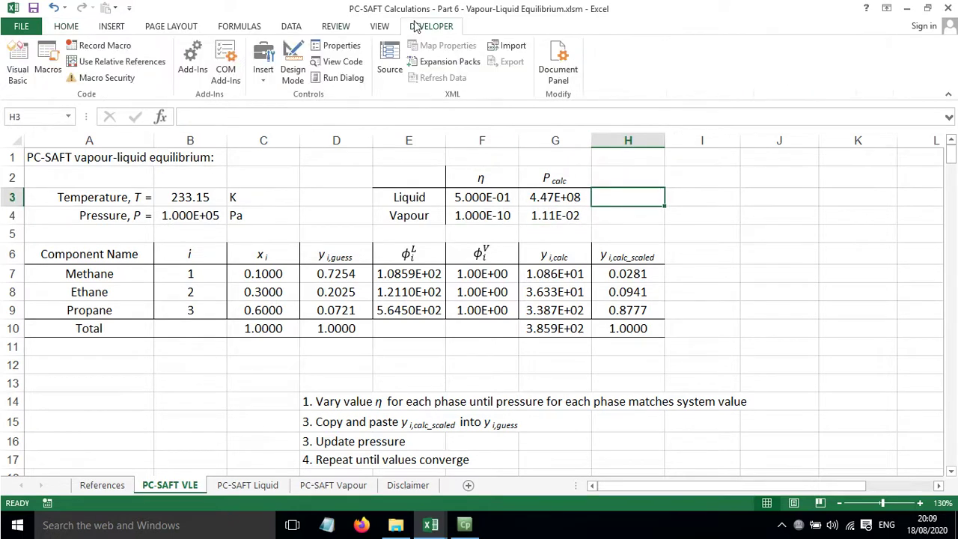
click(48, 60)
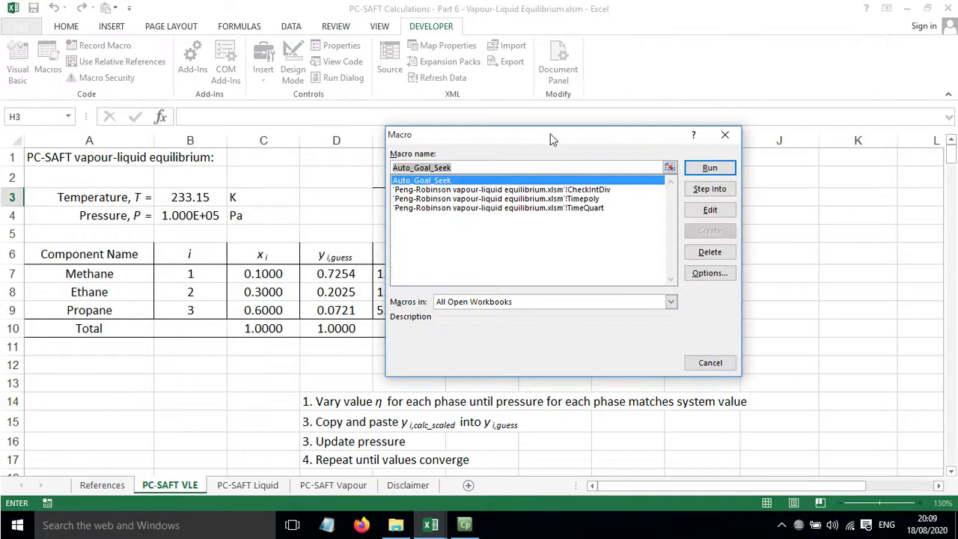
click(699, 171)
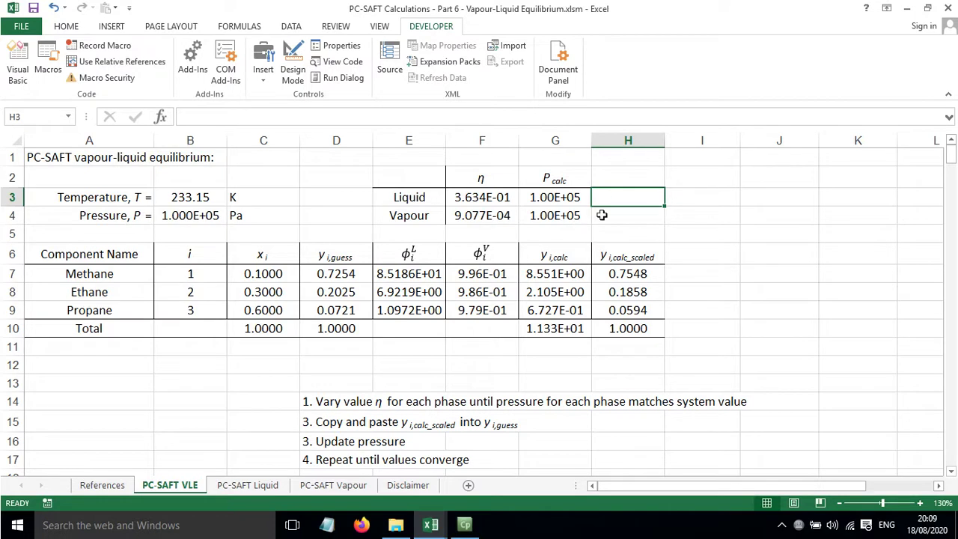
click(678, 198)
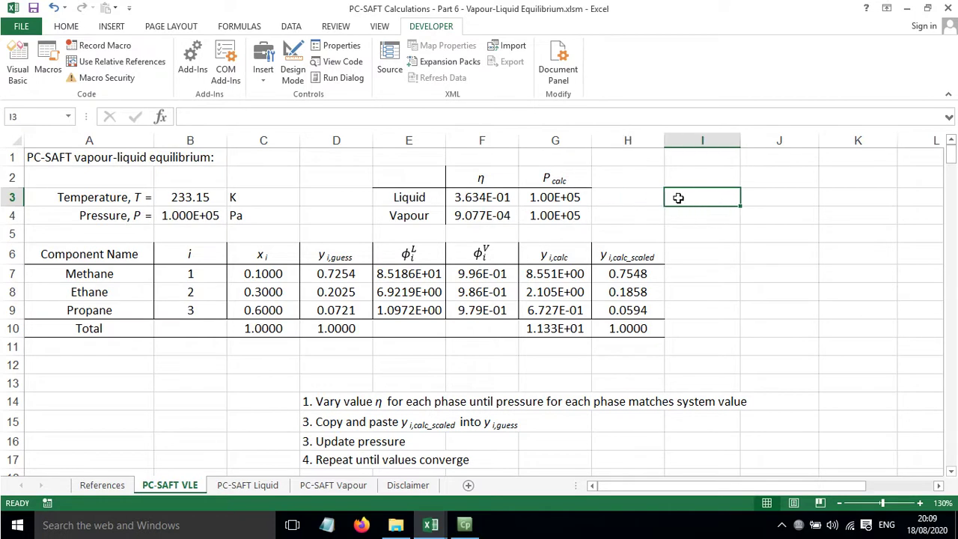
drag(615, 273, 618, 303)
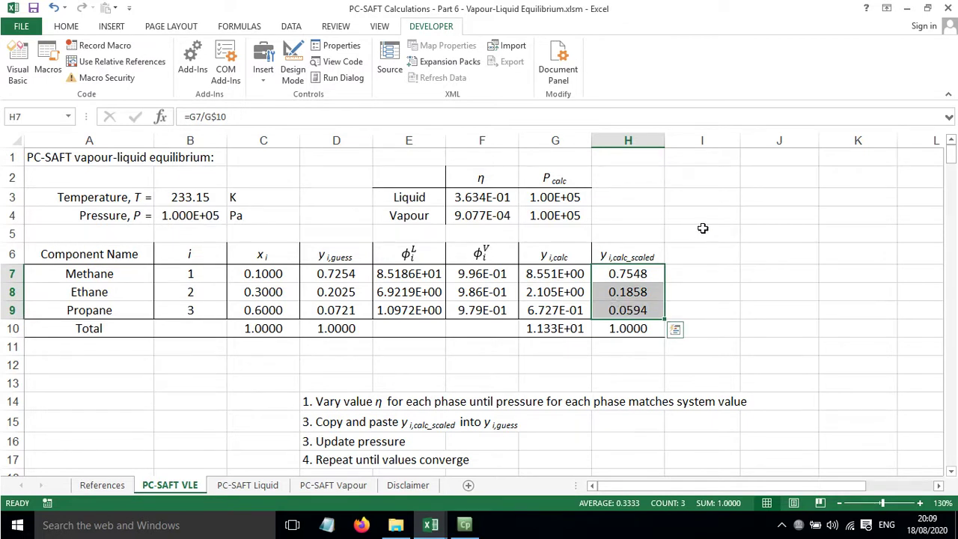
- Paste scaled y values 0.7548, 0.1858, 0.0594 into D7:D9 as values and check the total
key(ctrl+c)
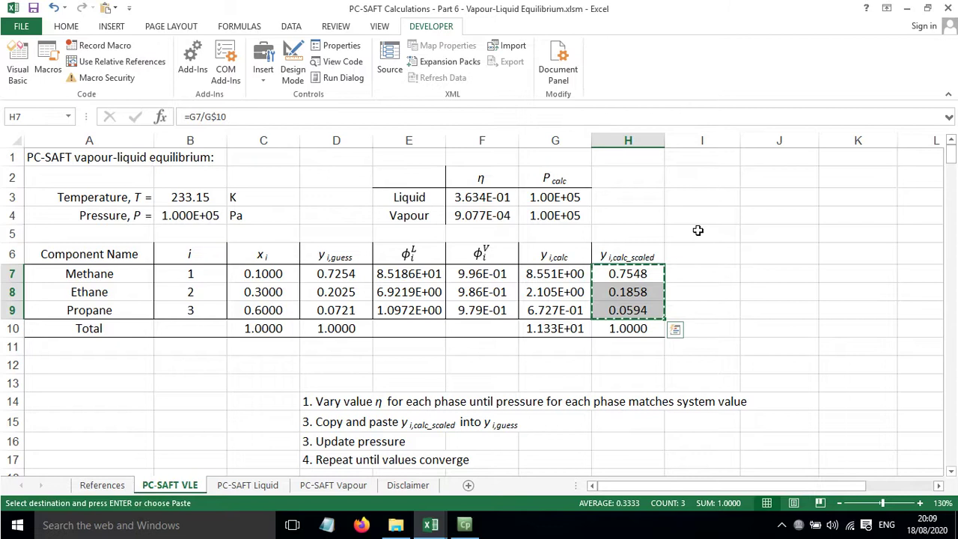
click(324, 275)
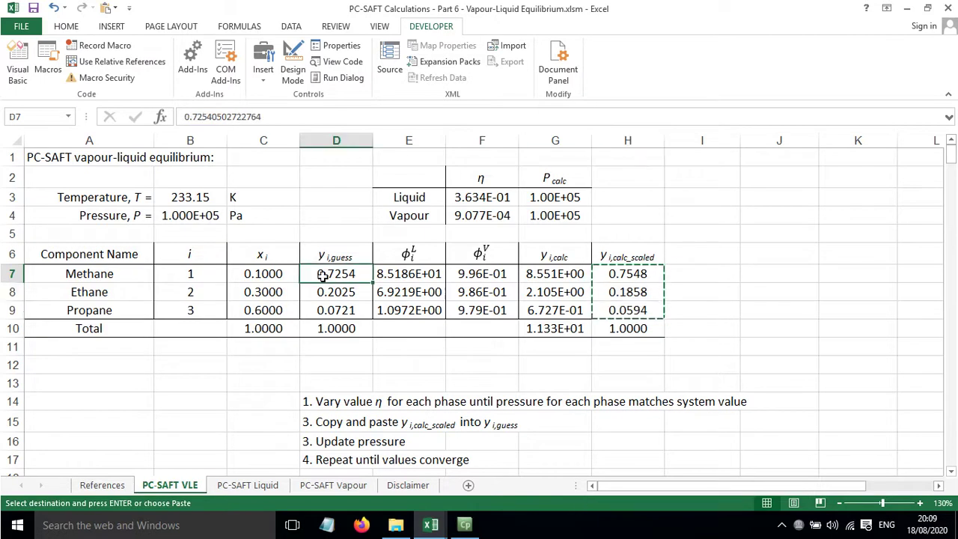
click(65, 26)
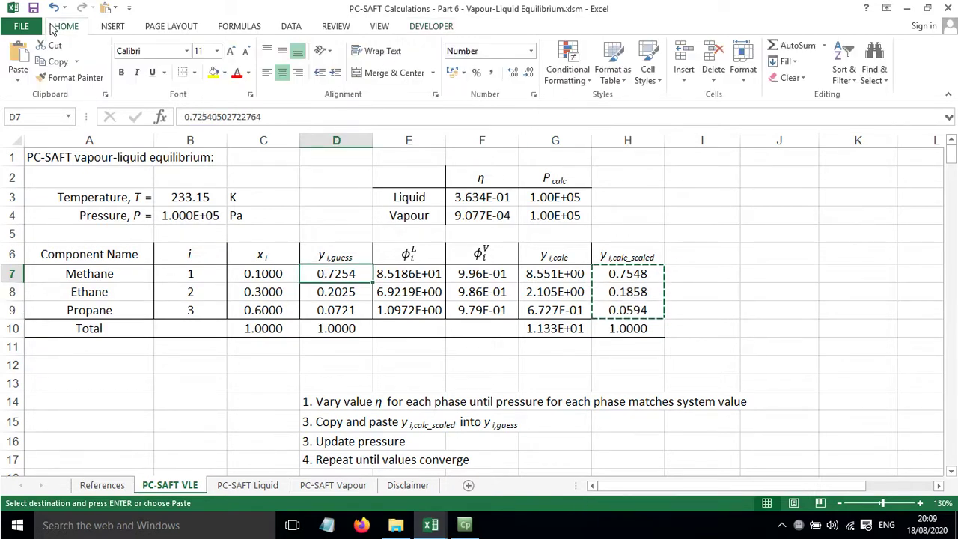
click(18, 79)
click(16, 172)
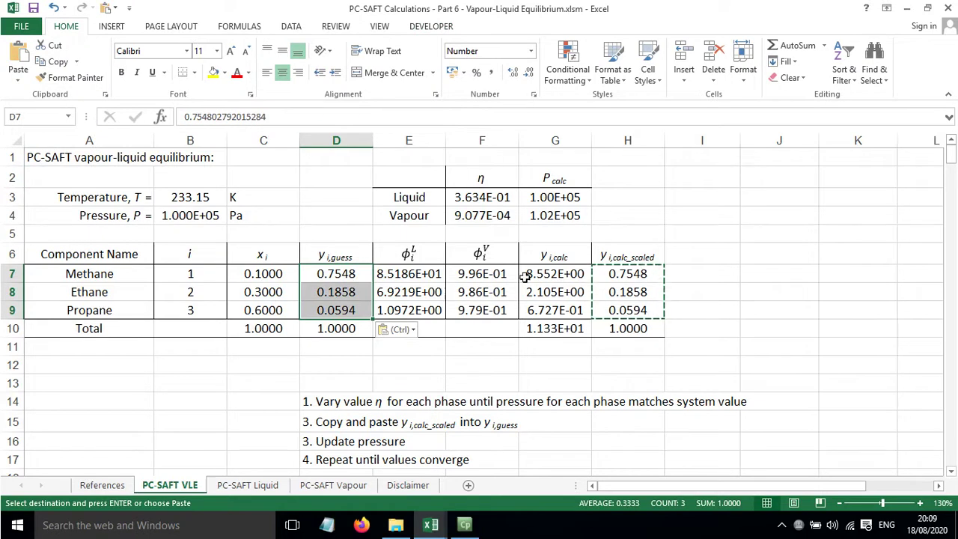
click(561, 330)
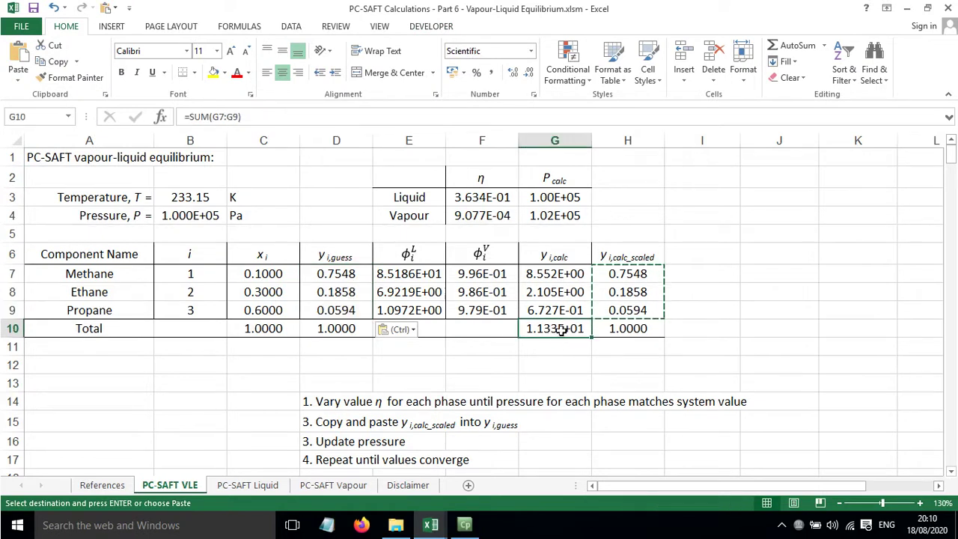
click(548, 362)
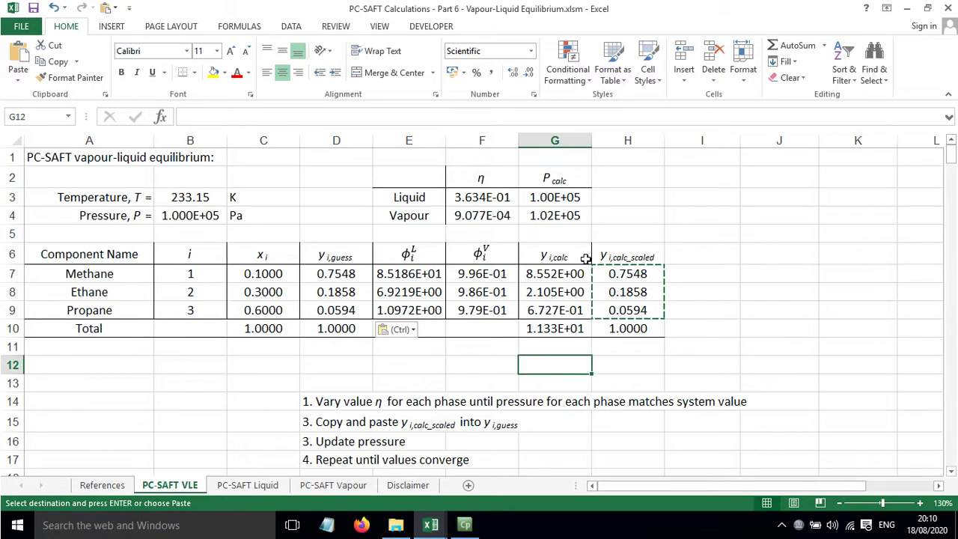
- Add a pressure estimate formula =G10*B4 in G12
text(=)
key(Up)
key(Up)
text(*)
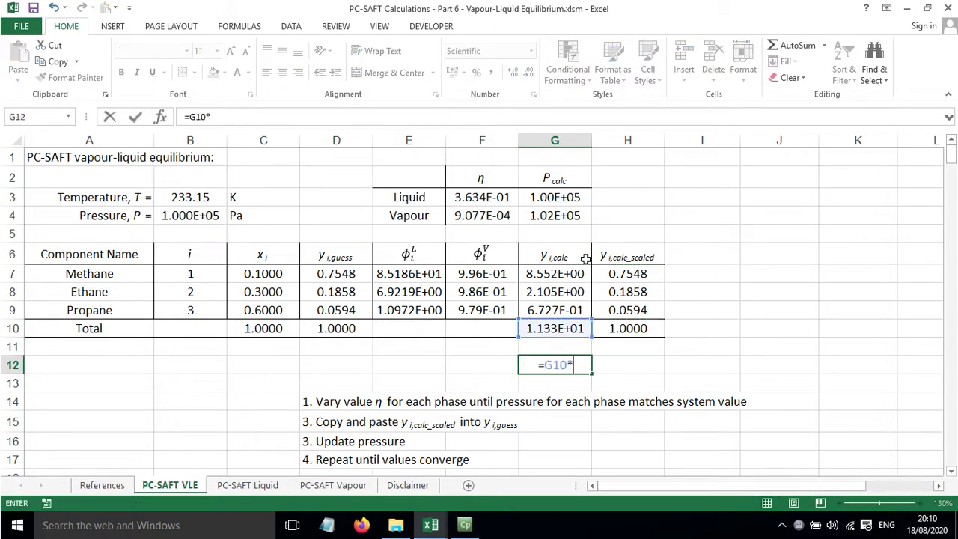
click(201, 217)
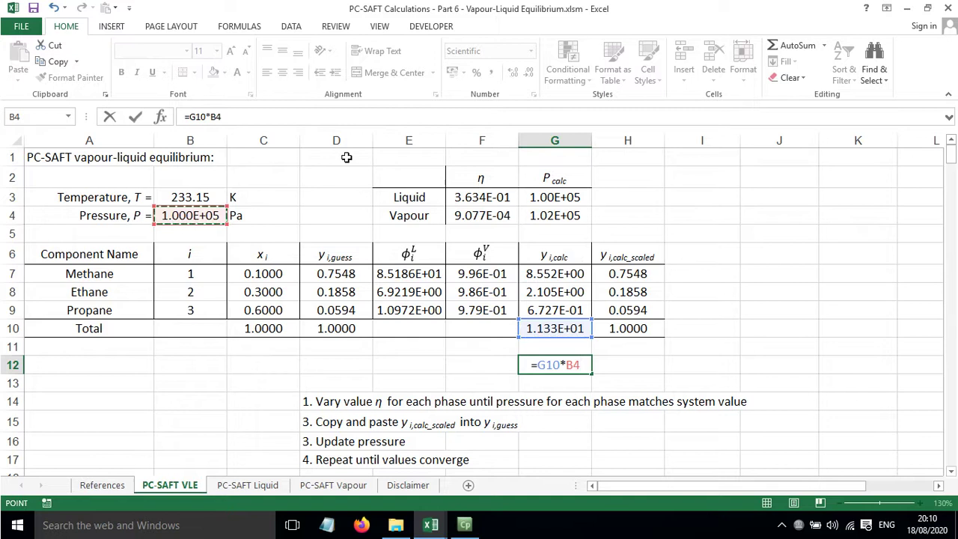
key(Return)
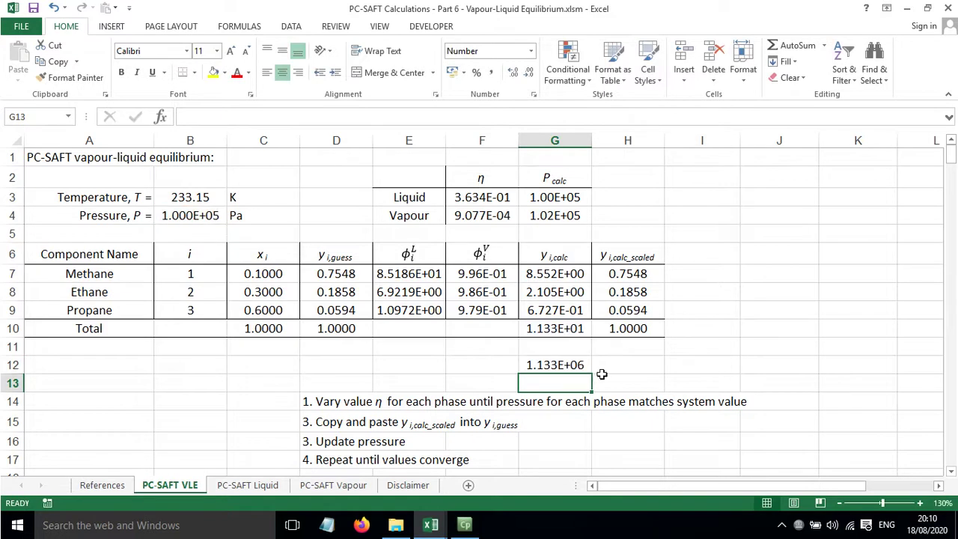
- Paste the 1.133E+06 Pa estimate from G12 into B4 as a value
click(569, 328)
key(Down)
key(Down)
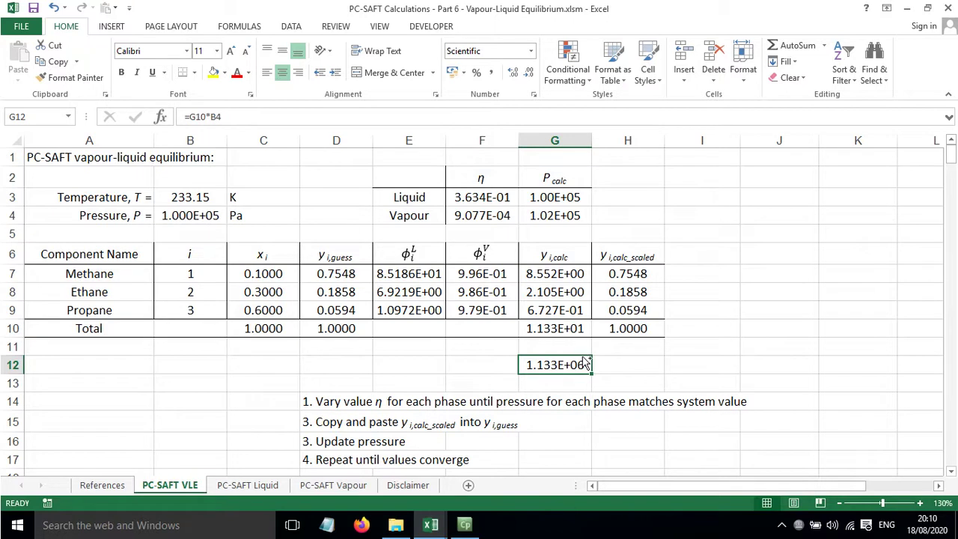
key(ctrl+c)
click(204, 220)
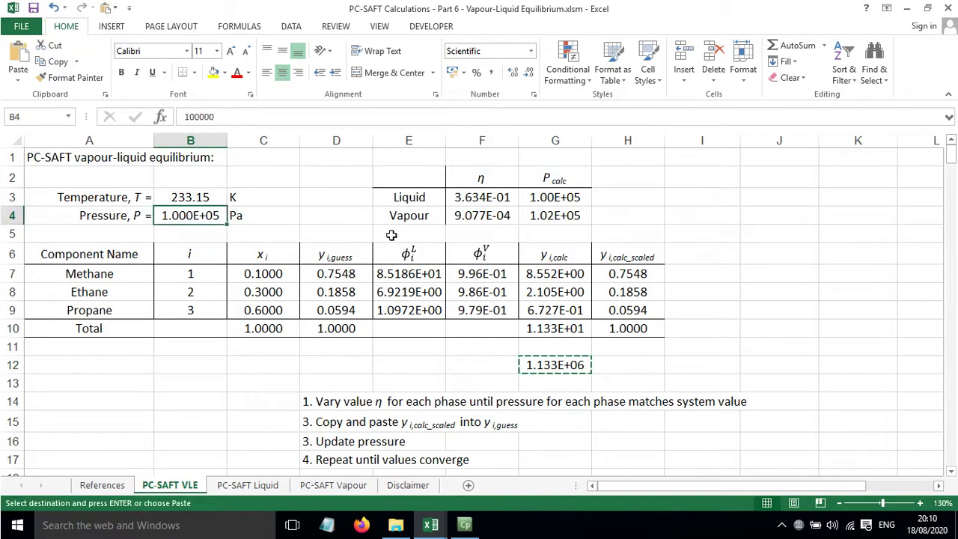
click(18, 80)
click(15, 171)
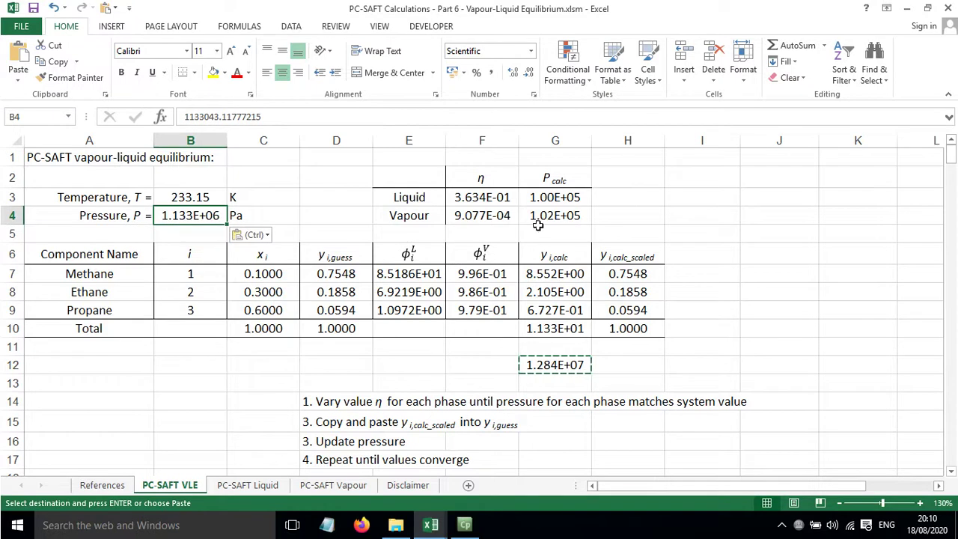
click(690, 209)
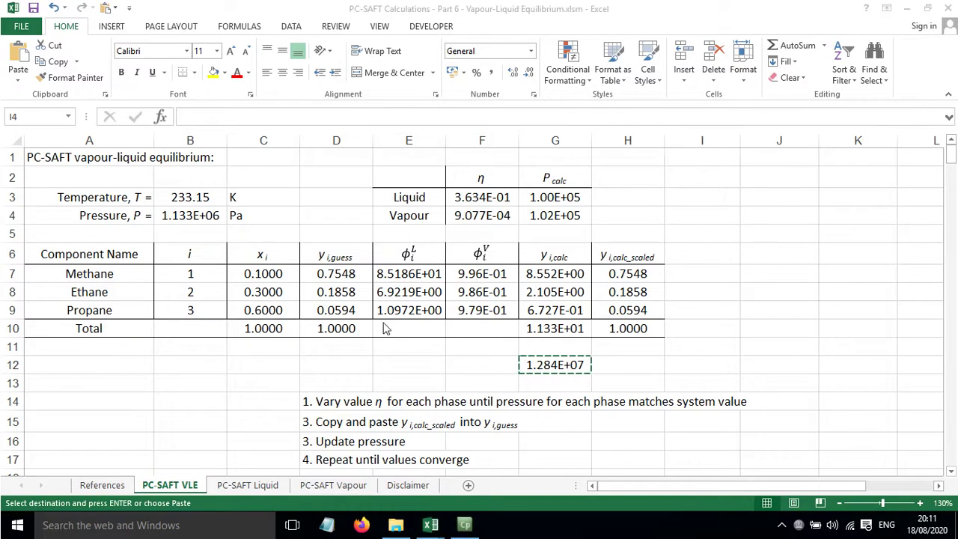
- Re-solve η with Ctrl+Q: liquid 3.646E-01, vapour 1.092E-02, both pressures 1.13E+06
click(350, 402)
click(333, 370)
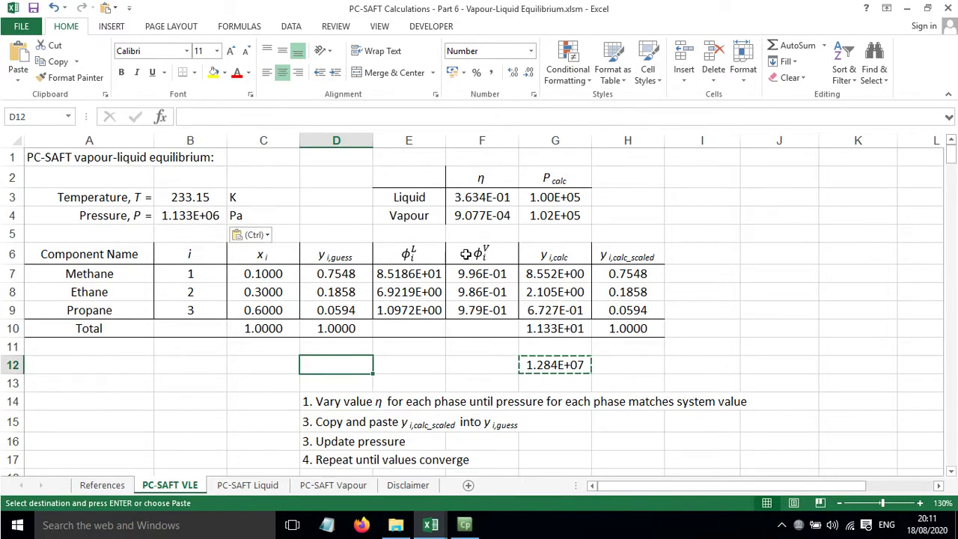
key(ctrl+q)
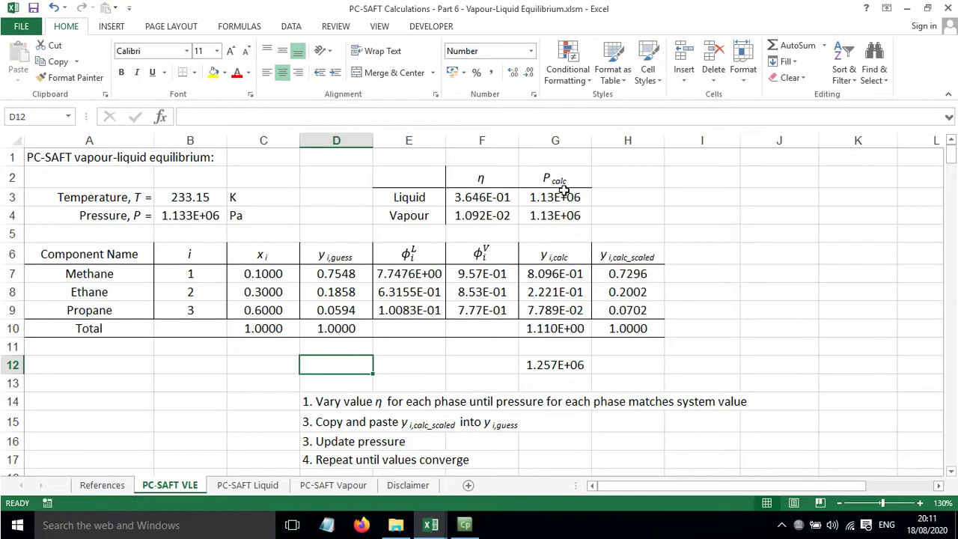
click(605, 197)
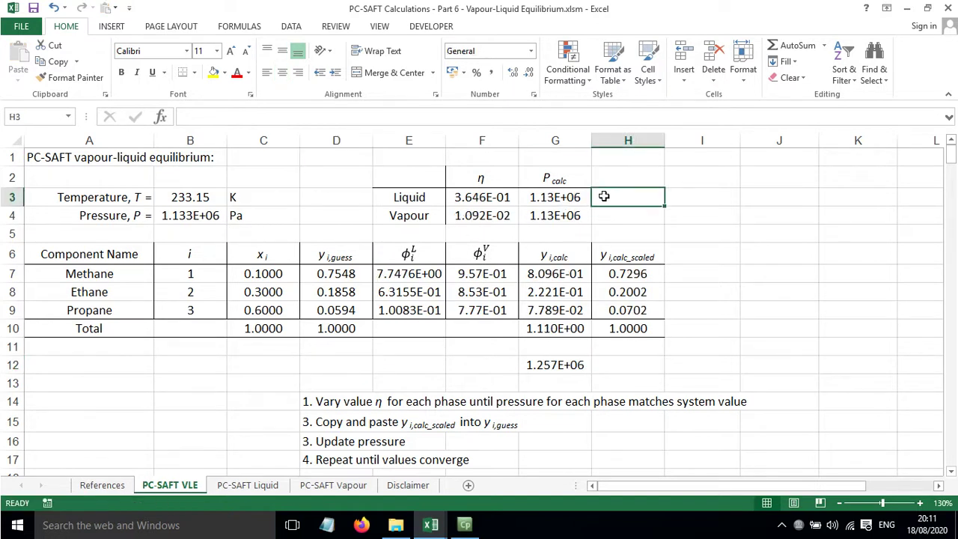
click(669, 198)
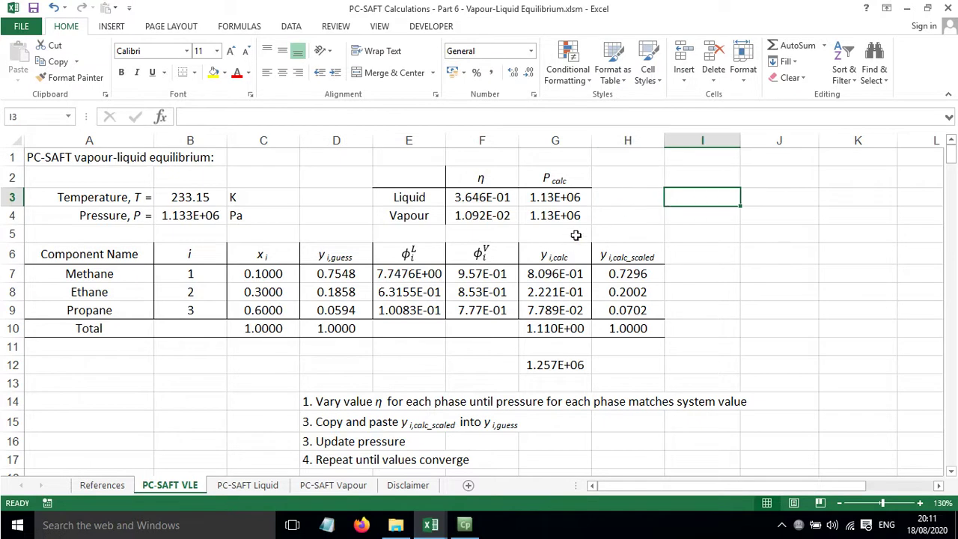
- Paste scaled y values 0.7296, 0.2002, 0.0702 into the D7:D9 guesses as values
drag(628, 273, 635, 307)
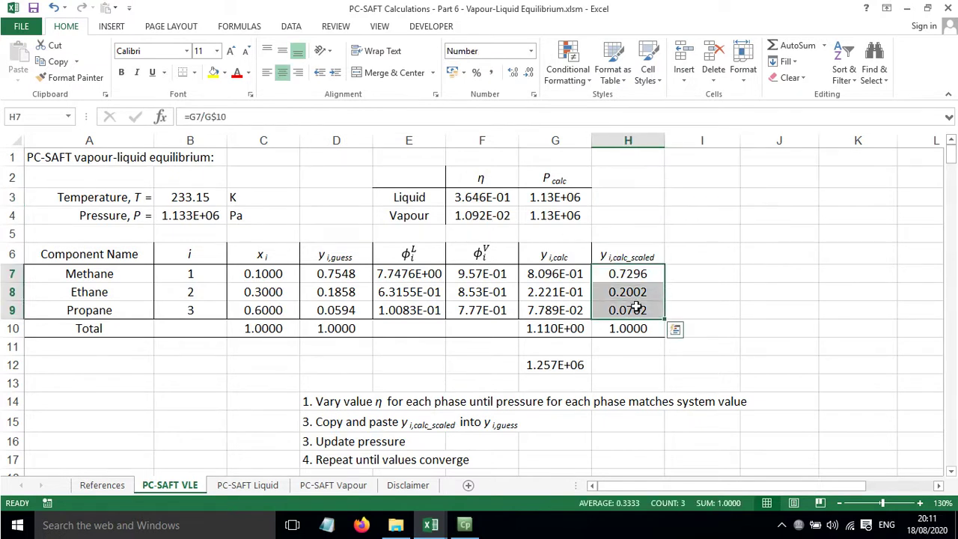
key(ctrl+c)
click(336, 274)
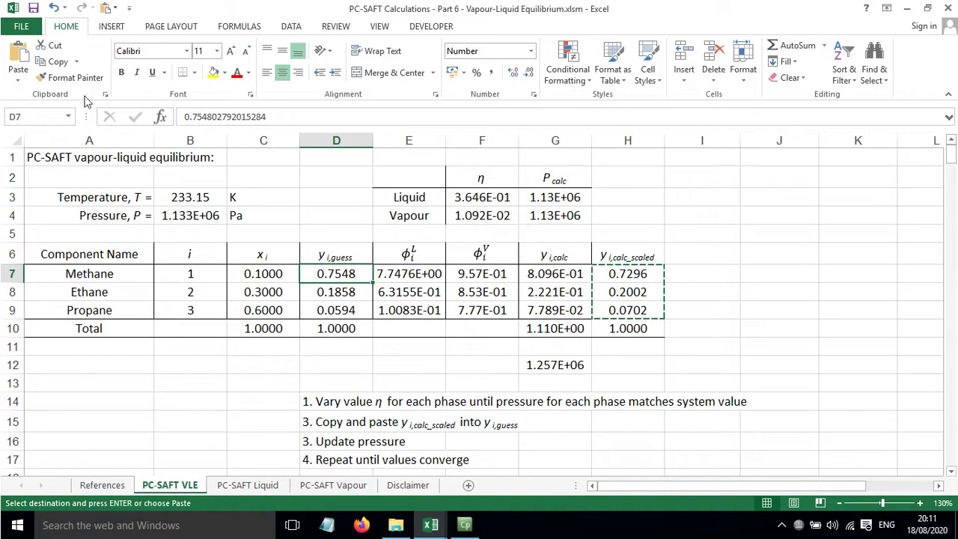
click(18, 78)
click(17, 172)
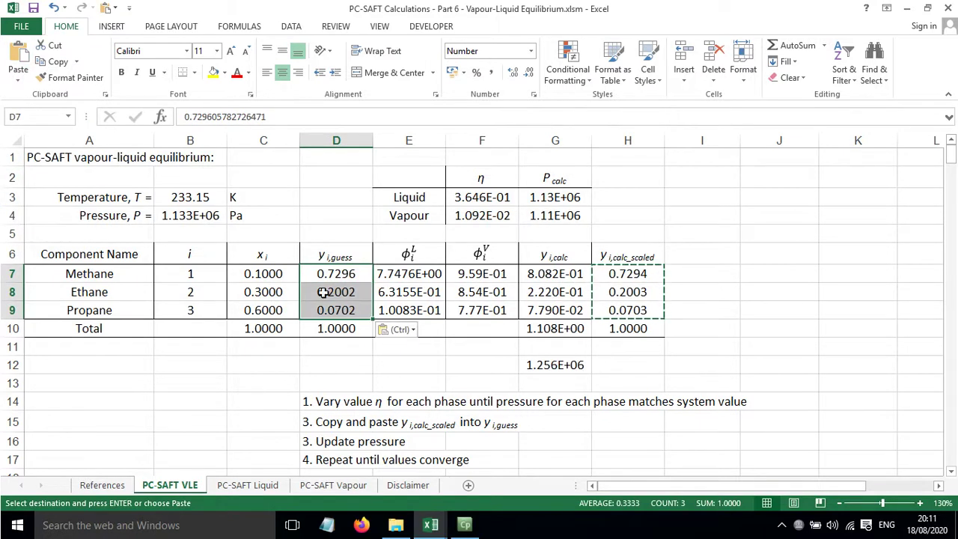
- Paste the 1.256E+06 Pa estimate from G12 into B4 and check the y_calc total
click(551, 364)
key(ctrl+c)
click(187, 211)
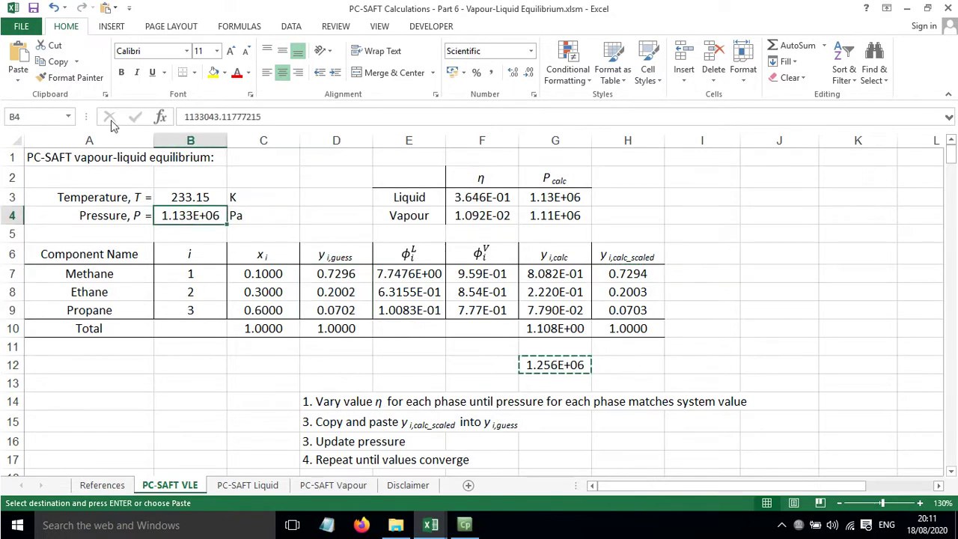
click(18, 75)
click(16, 172)
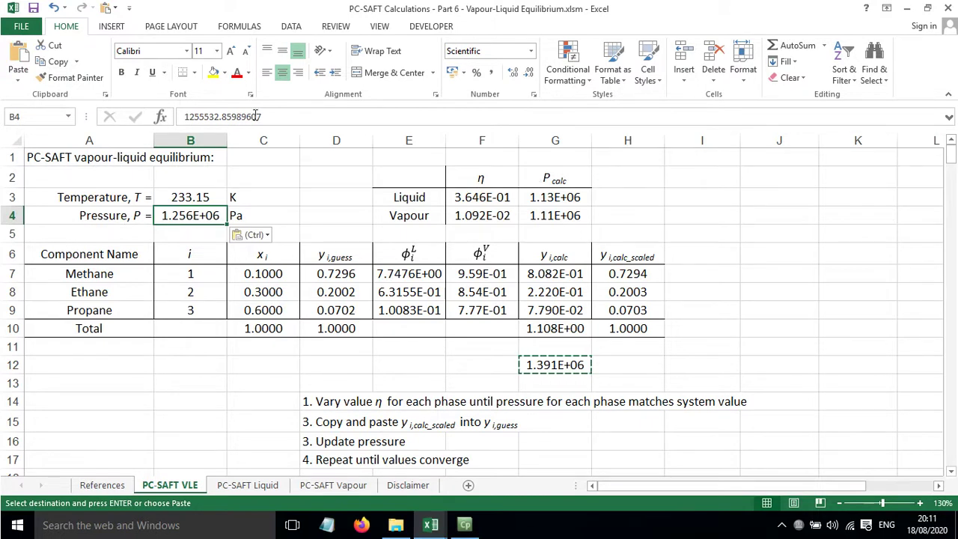
click(558, 327)
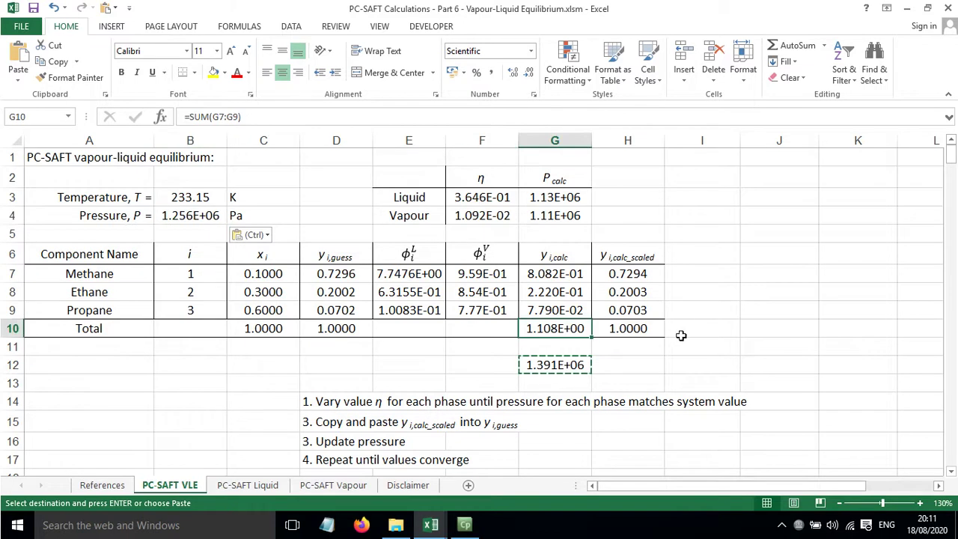
click(646, 214)
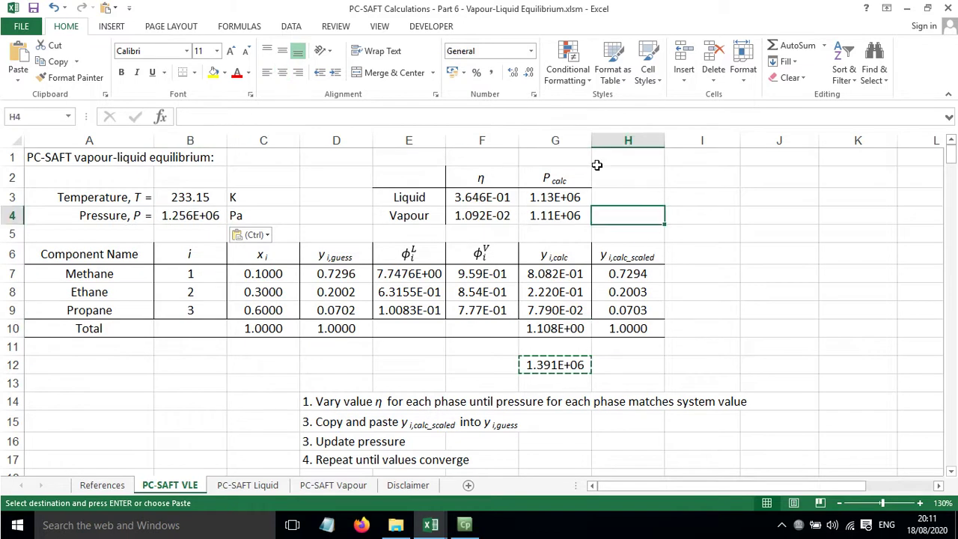
click(722, 260)
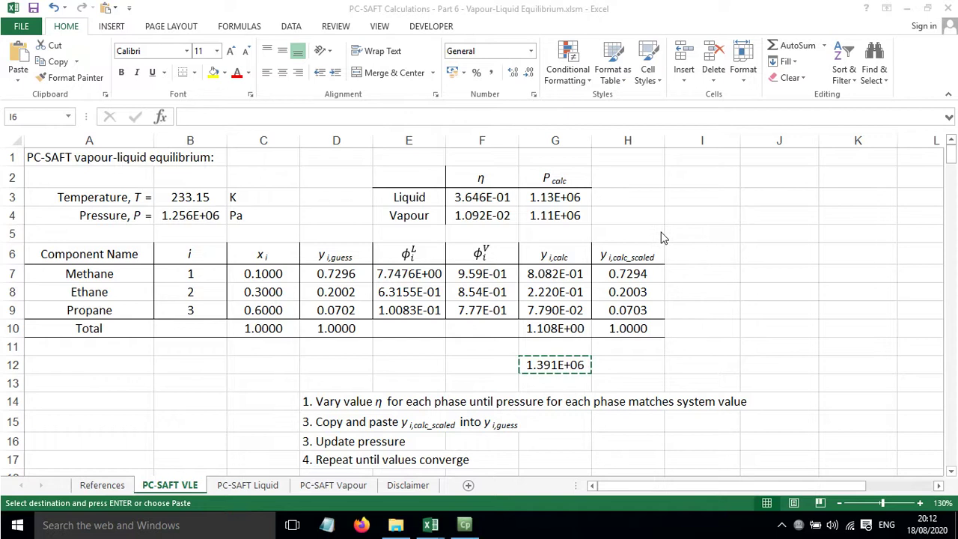
- Re-solve η for both phases and show one more decimal in the calculated pressures
key(alt+Tab)
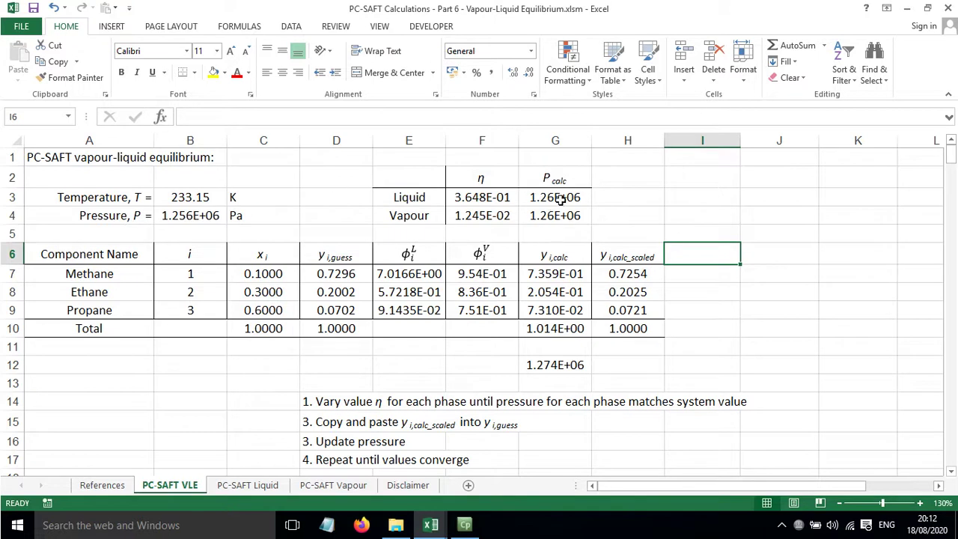
drag(554, 197, 554, 216)
click(513, 72)
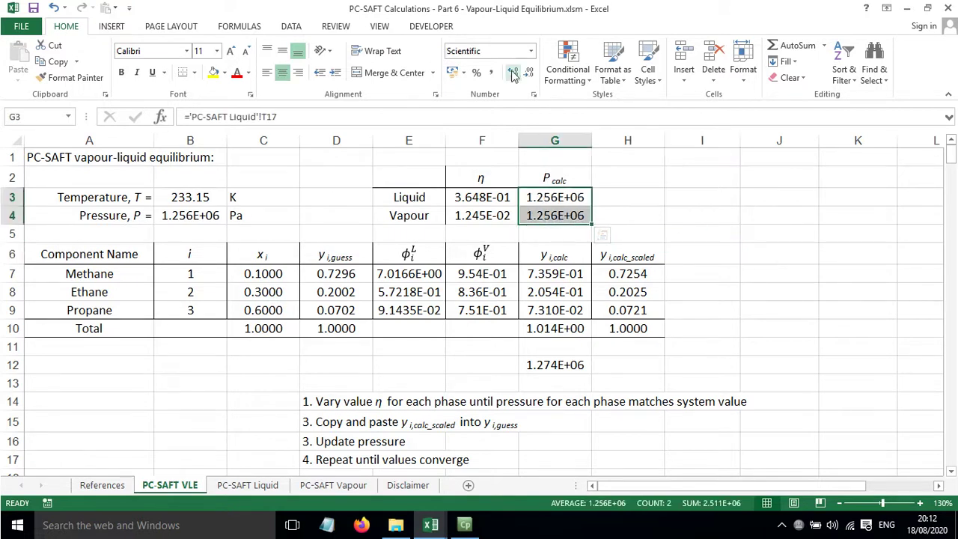
click(632, 199)
- Paste scaled y values 0.7254, 0.2025, 0.0721 into the D7:D9 guesses as values
drag(627, 274, 627, 310)
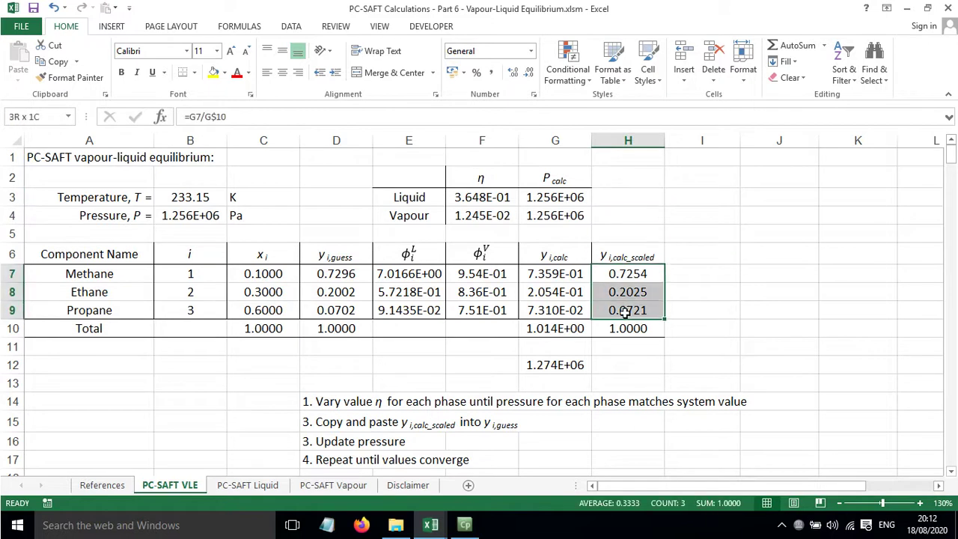
key(ctrl+c)
click(340, 274)
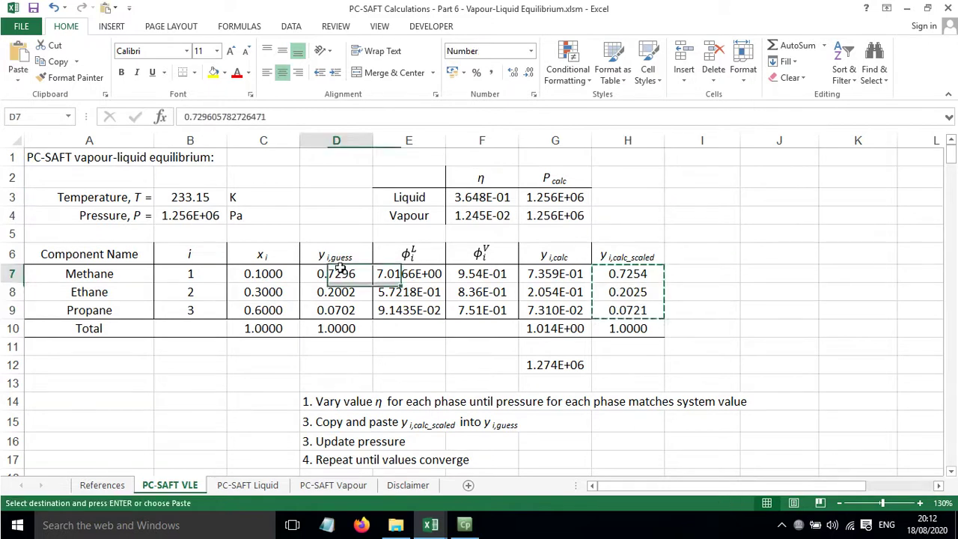
click(20, 80)
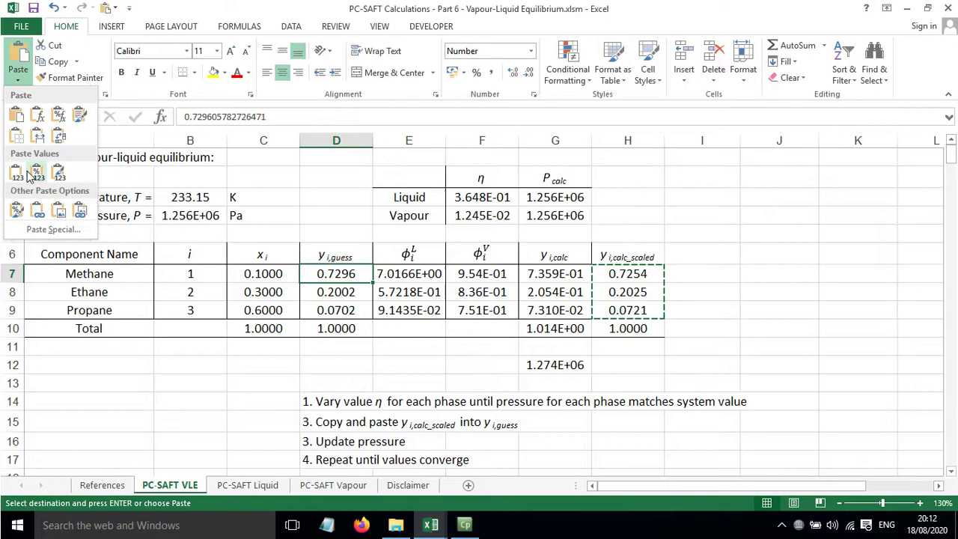
click(12, 172)
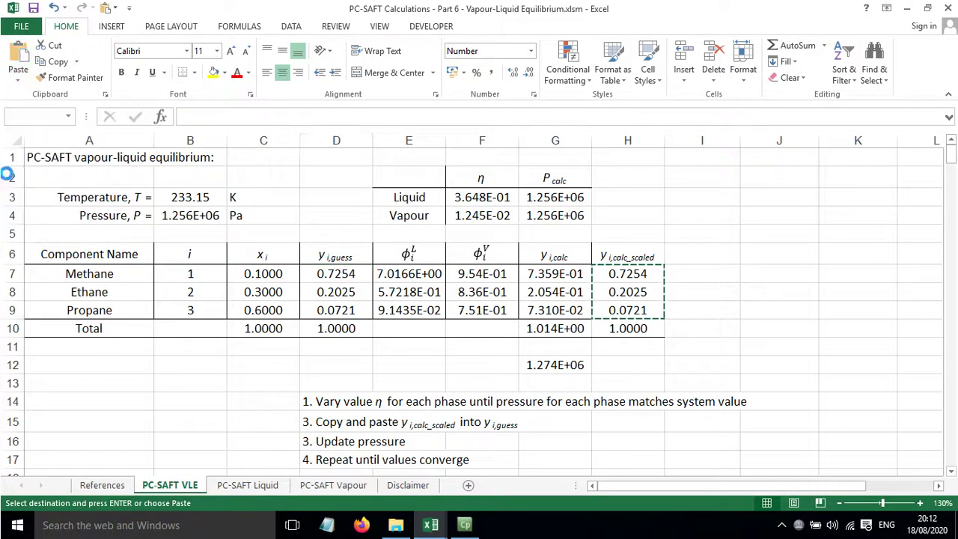
- Paste the 1.273E+06 Pa calculated pressure from G12 into B4 as a value
click(555, 363)
key(ctrl+c)
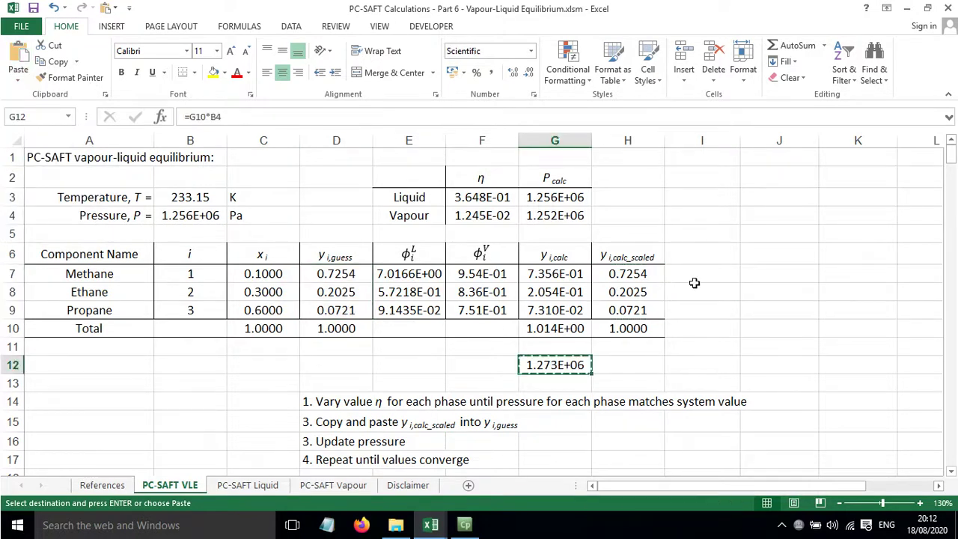
click(209, 217)
click(18, 79)
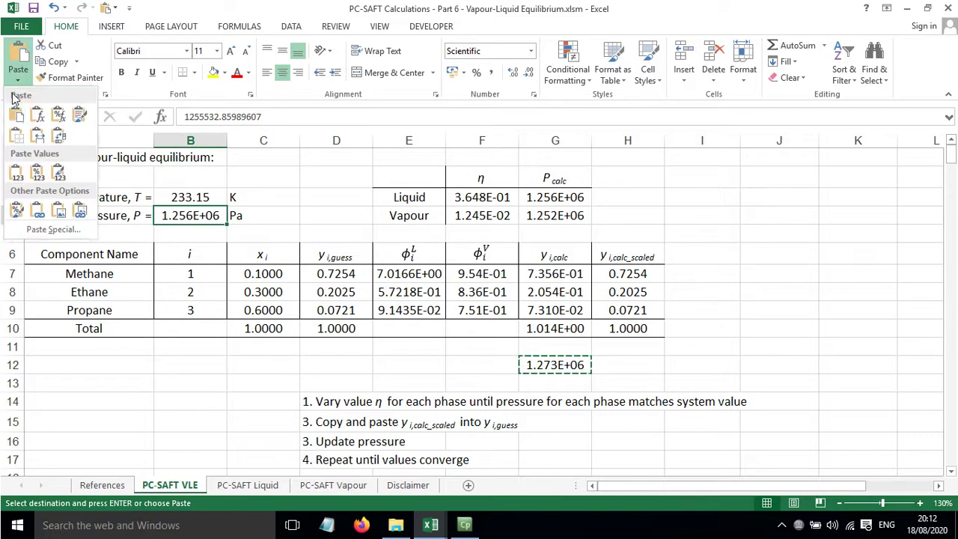
click(13, 171)
click(284, 174)
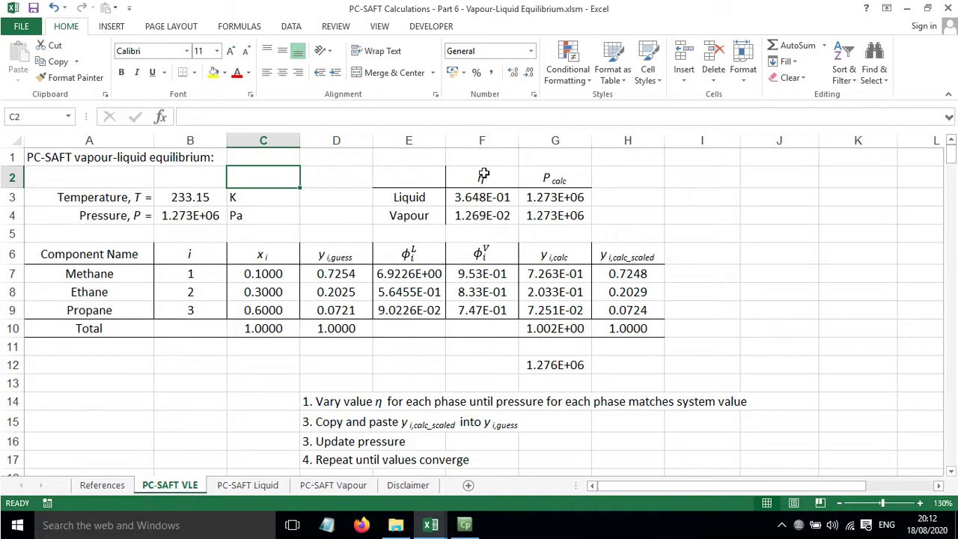
- Paste scaled fractions 0.7248, 0.2029, 0.0724 from H7:H9 into D7:D9 as values
drag(618, 277, 620, 308)
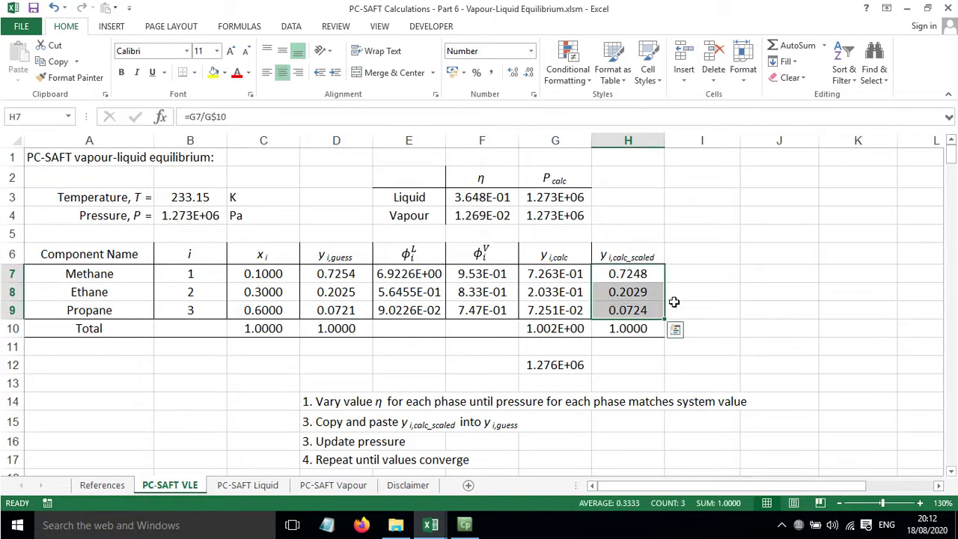
key(ctrl+c)
click(349, 274)
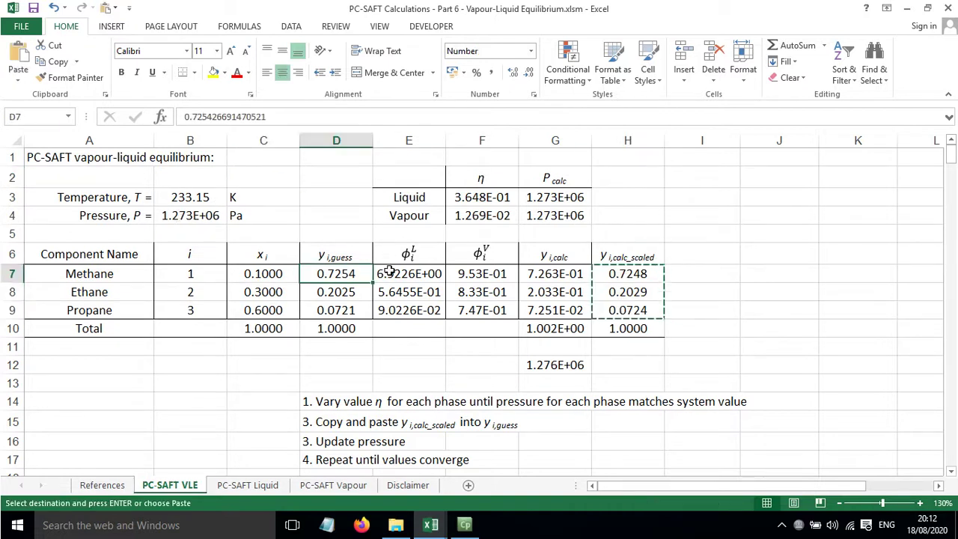
click(18, 76)
click(16, 172)
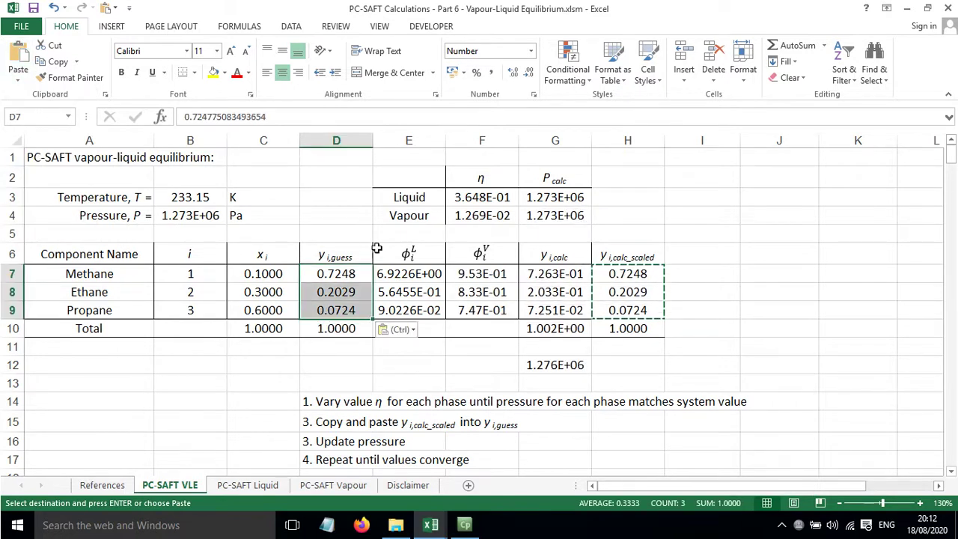
- Paste the 1.276E+06 Pa pressure from G12 into B4 as a value
click(558, 363)
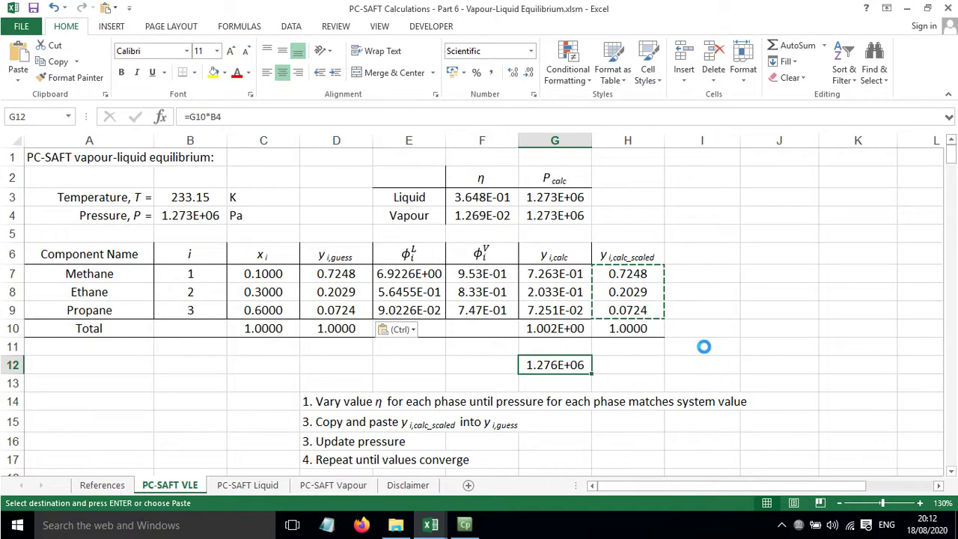
key(ctrl+c)
click(192, 212)
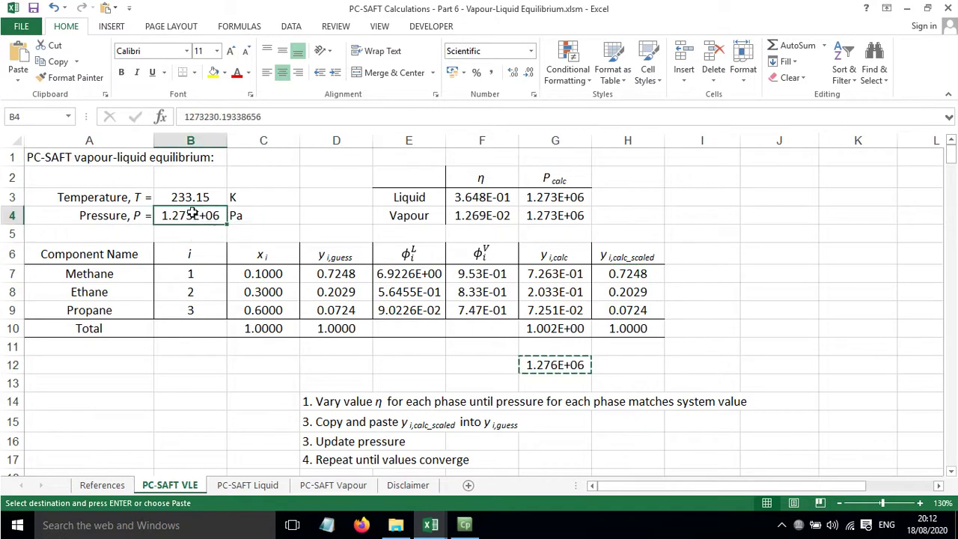
click(16, 75)
click(15, 170)
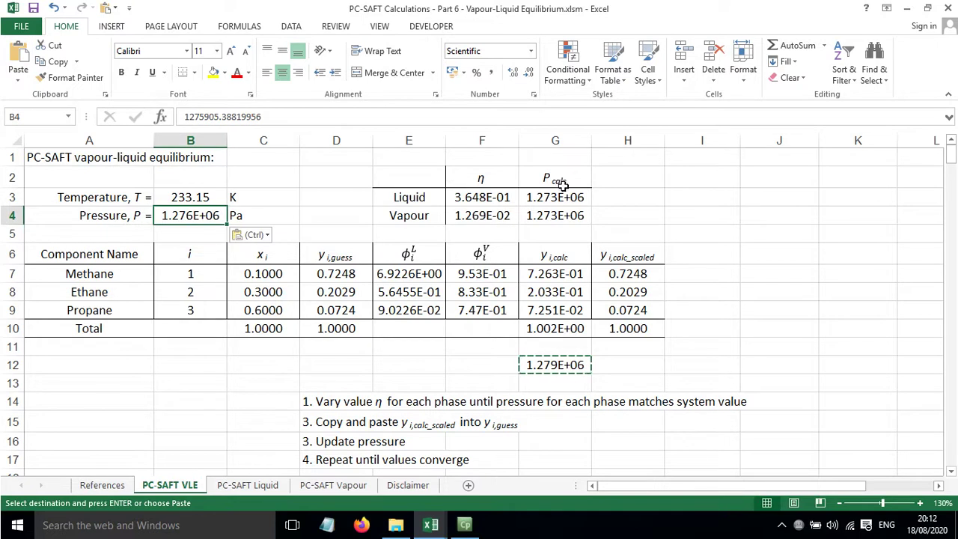
- Compare scaled fractions H7:H9 against guesses D7:D9 to confirm convergence at 1.276E+06 Pa
click(682, 254)
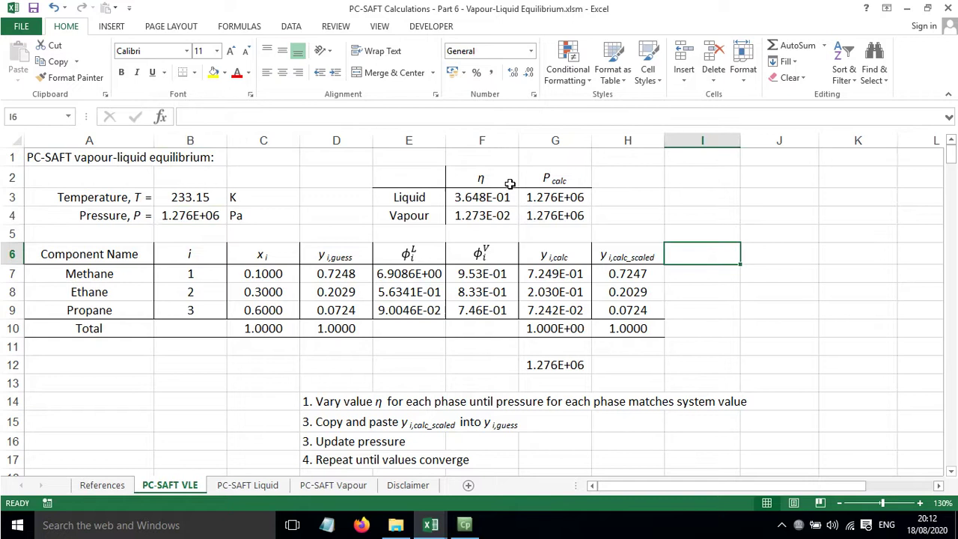
click(625, 274)
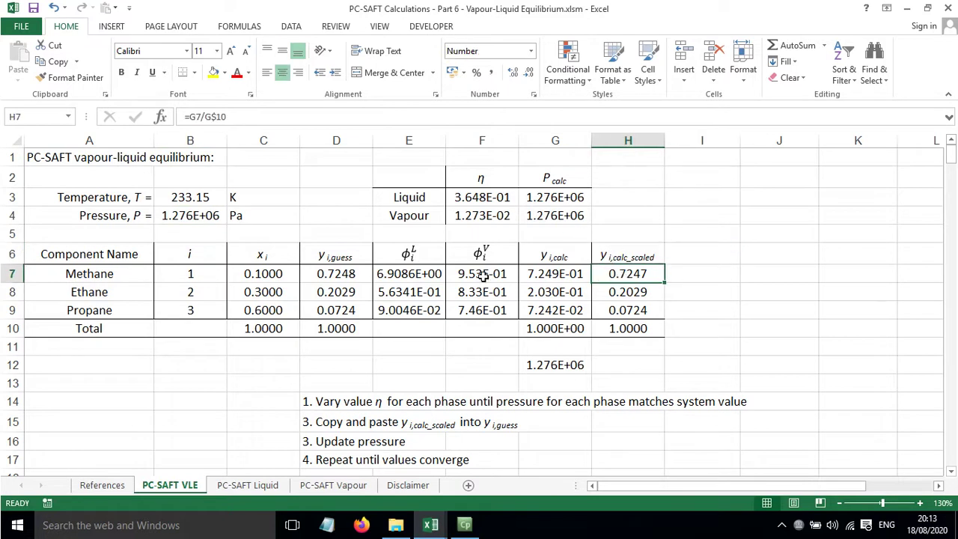
click(343, 271)
click(608, 291)
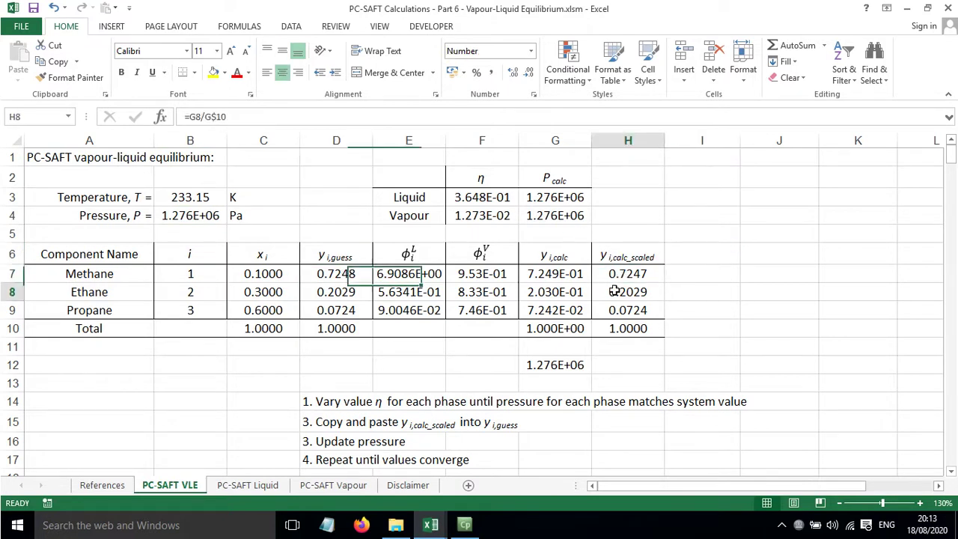
click(353, 290)
click(627, 310)
click(338, 307)
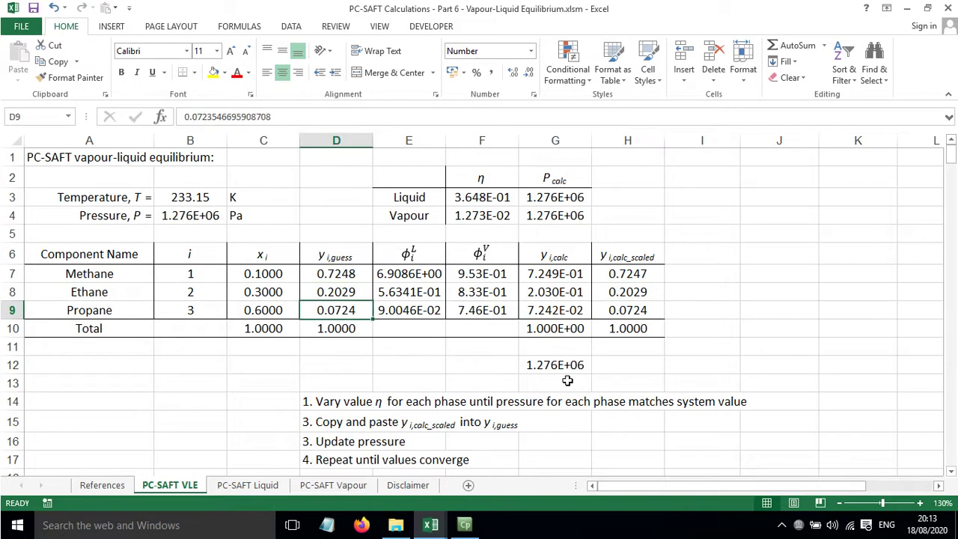
click(648, 364)
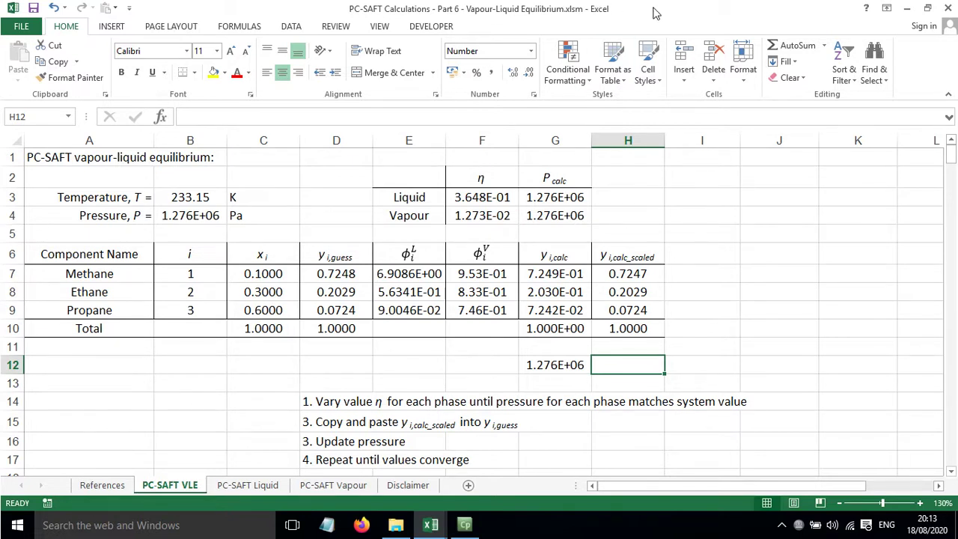
- Tile Peng-Robinson left and PC-SAFT right, and compare their vapour guesses in D7:D9
drag(628, 15, 957, 75)
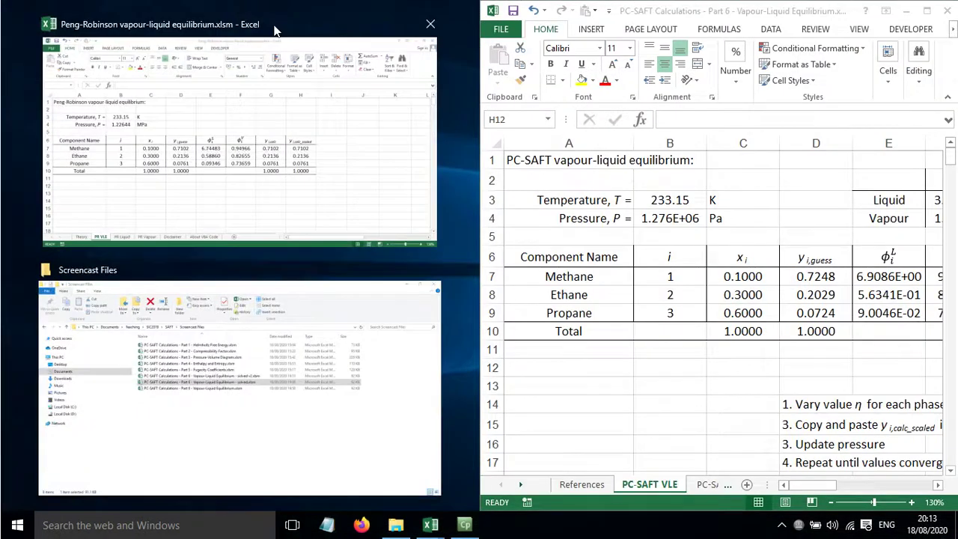
click(240, 63)
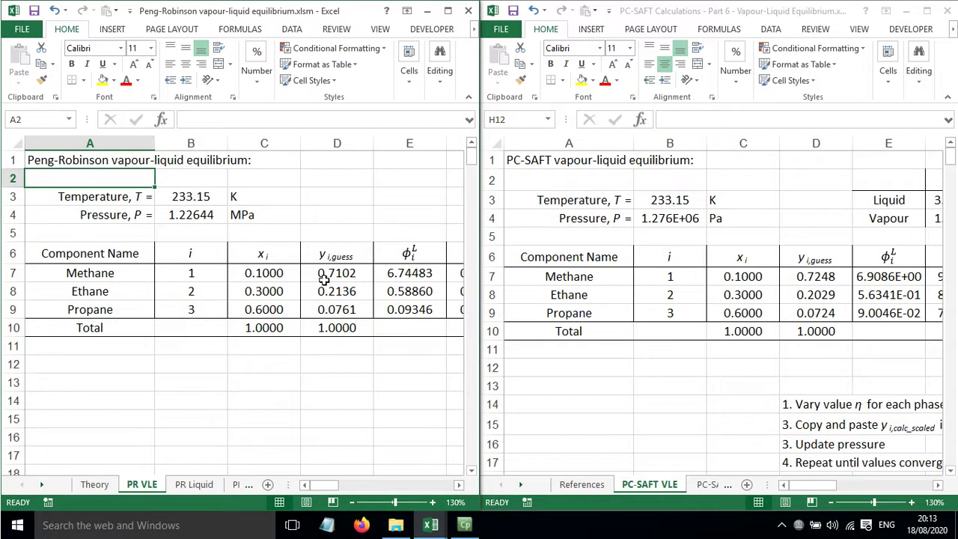
drag(324, 277, 336, 308)
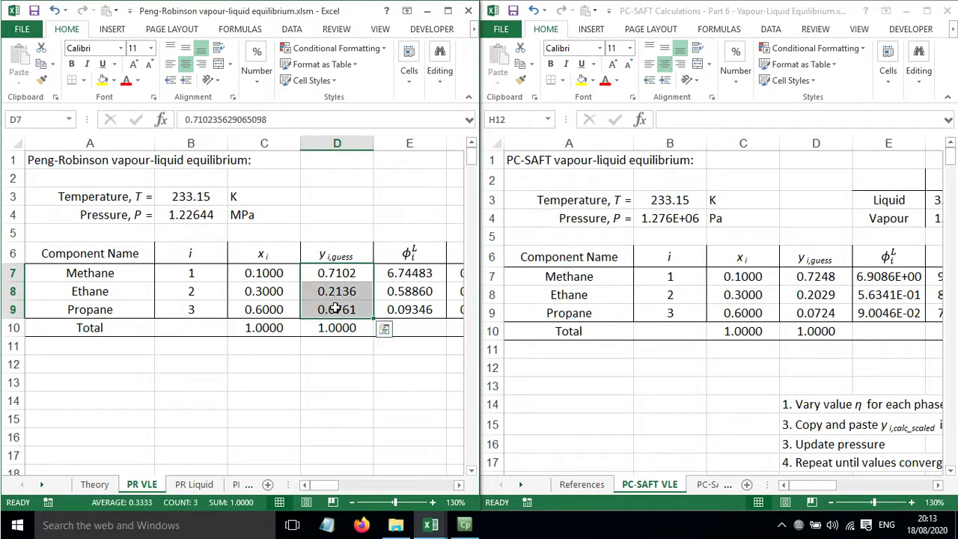
click(800, 279)
drag(800, 277, 771, 309)
- Compare B4 pressures: PC-SAFT 1.276E+06 Pa against Peng-Robinson 1.22644 MPa
click(641, 219)
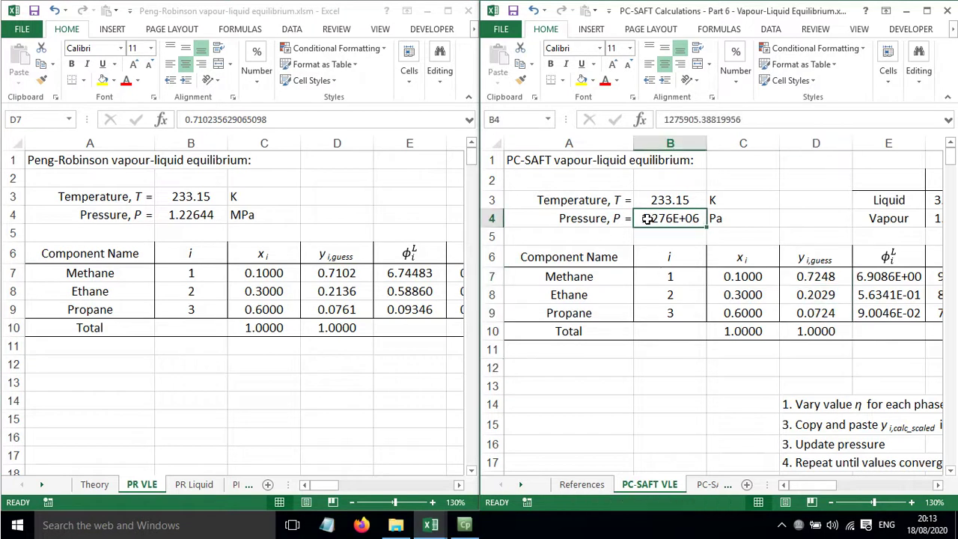
click(186, 214)
click(186, 214)
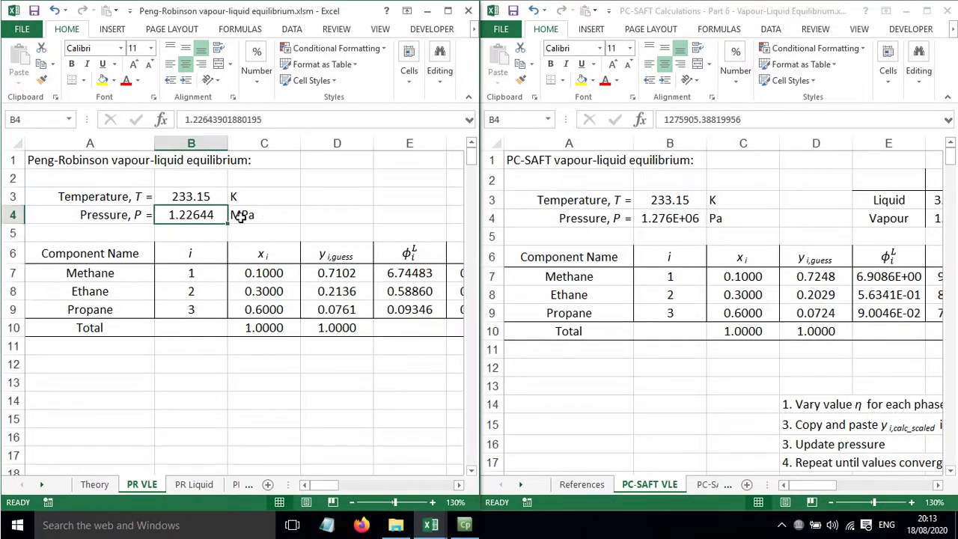
click(657, 218)
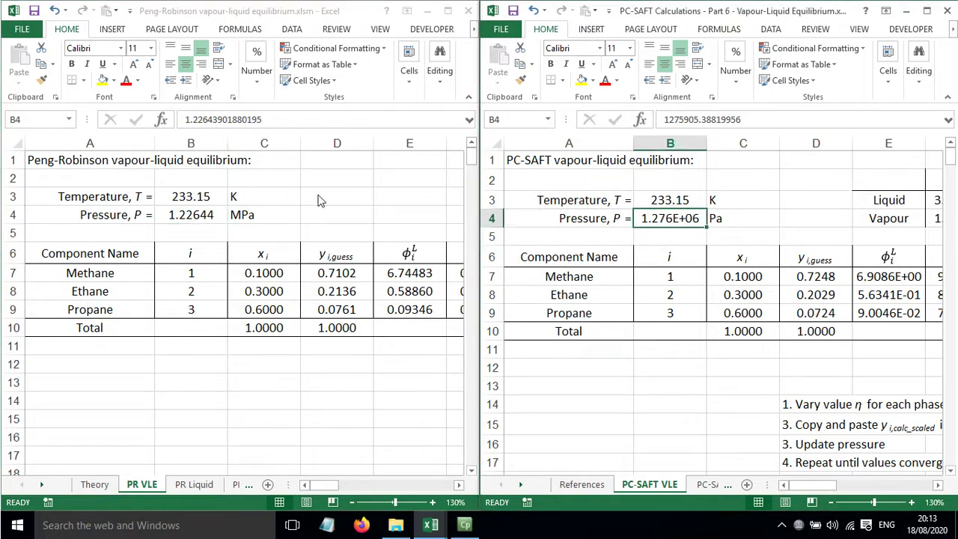
click(337, 213)
click(337, 210)
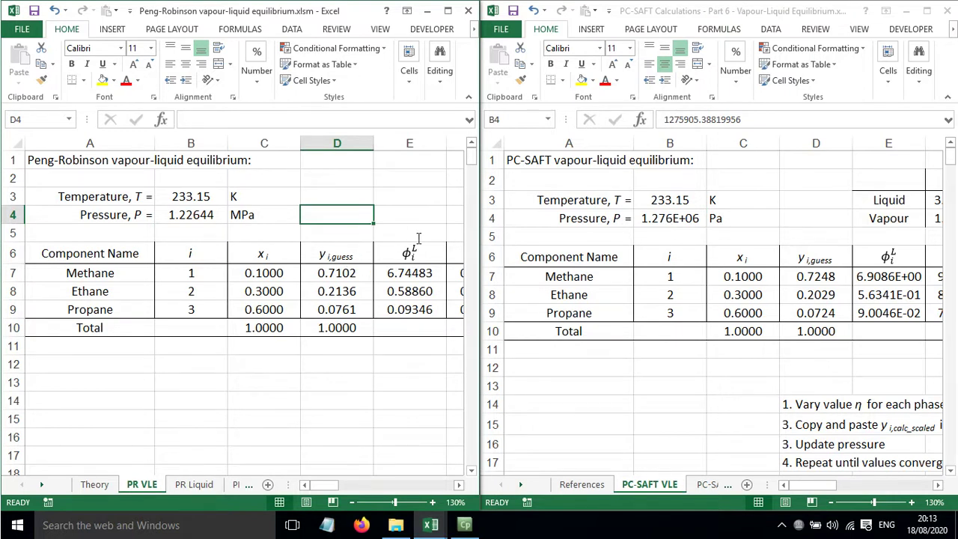
- Maximize the PC-SAFT workbook so it fills the screen alone
click(660, 236)
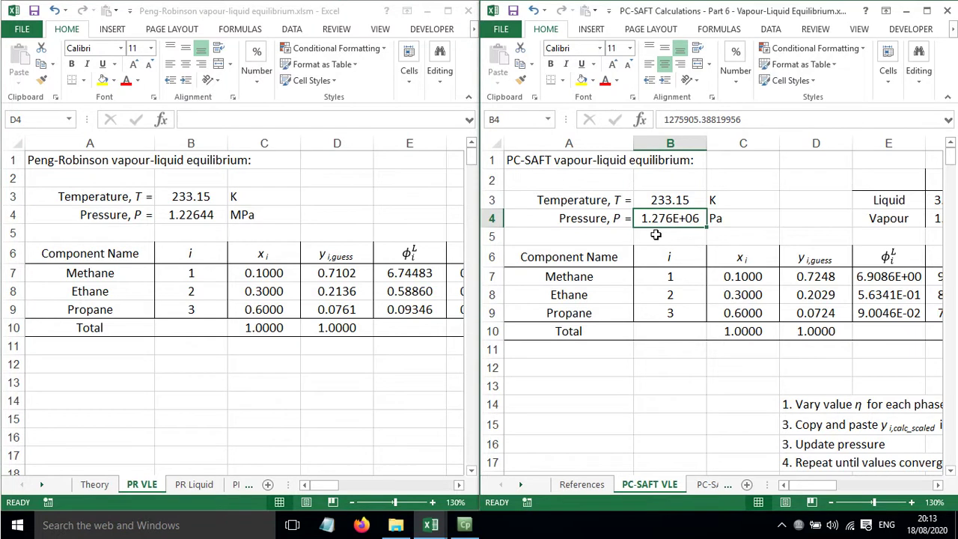
click(655, 235)
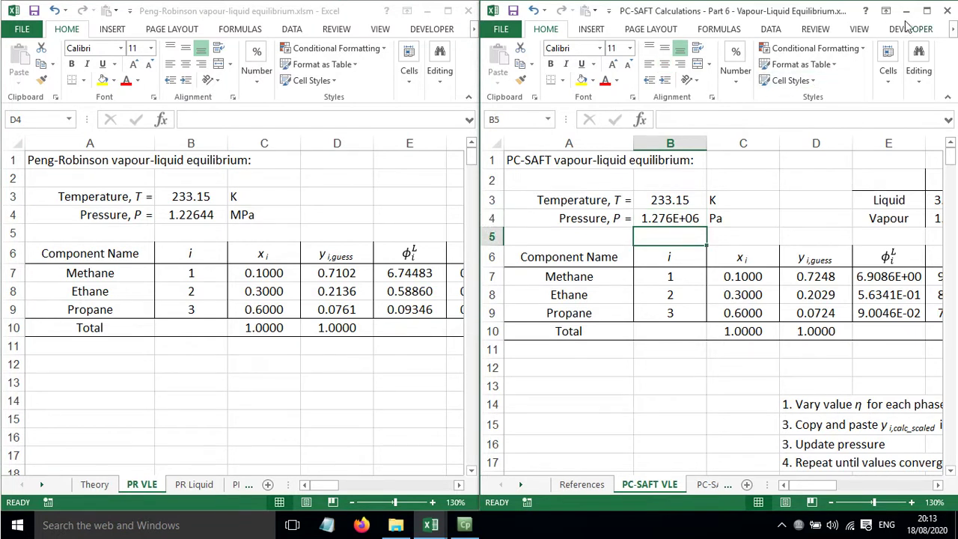
click(927, 10)
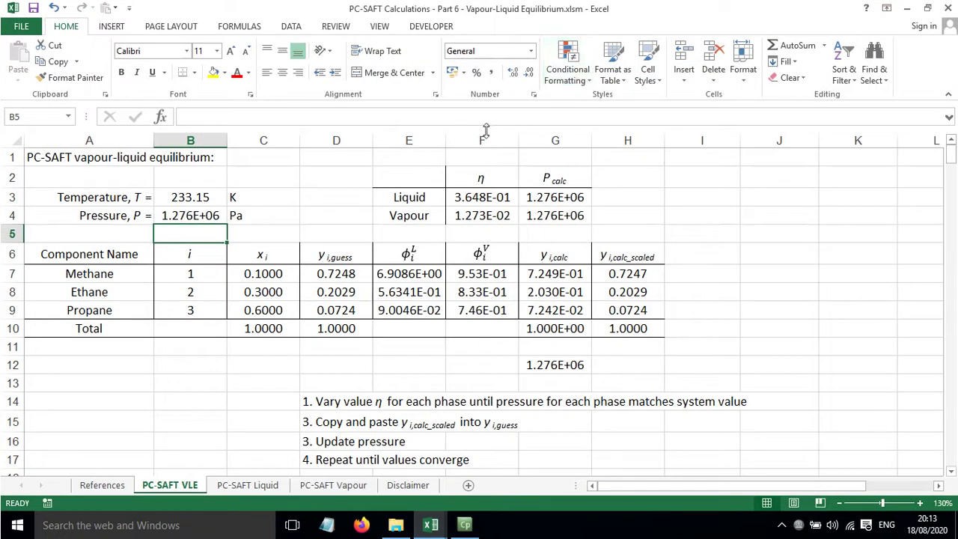